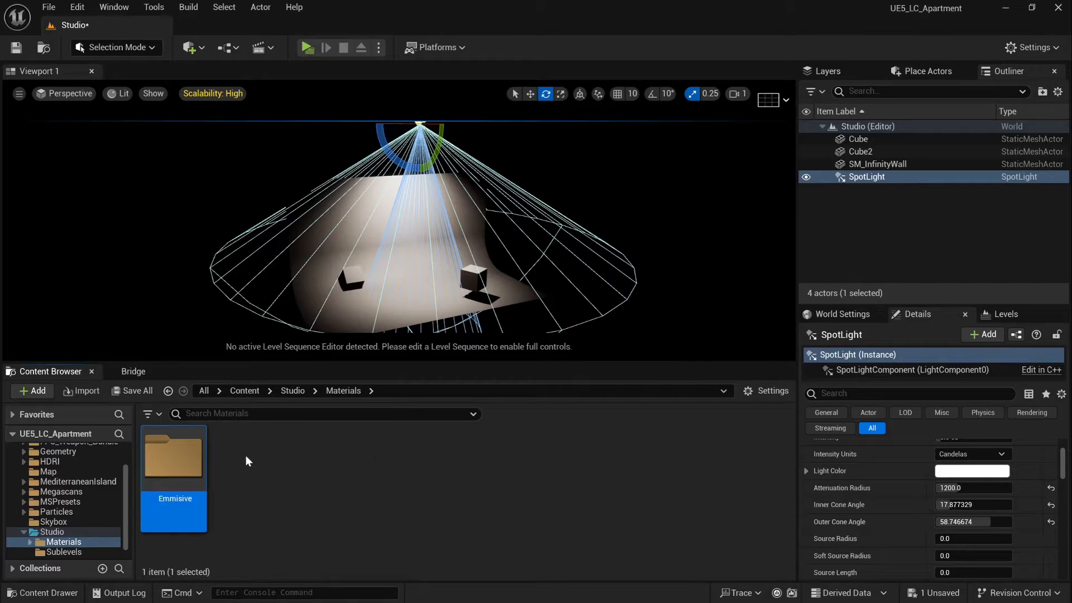
Create a new material asset named M_Emmisive_Mat inside the Emmisive folder
double_click(172, 456)
right_click(314, 483)
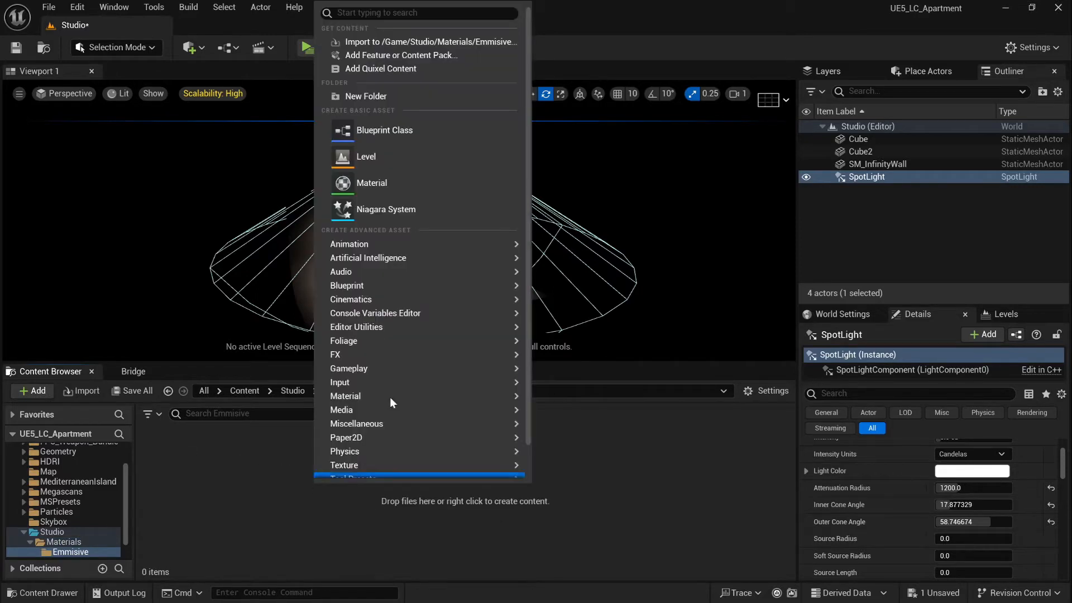
click(390, 183)
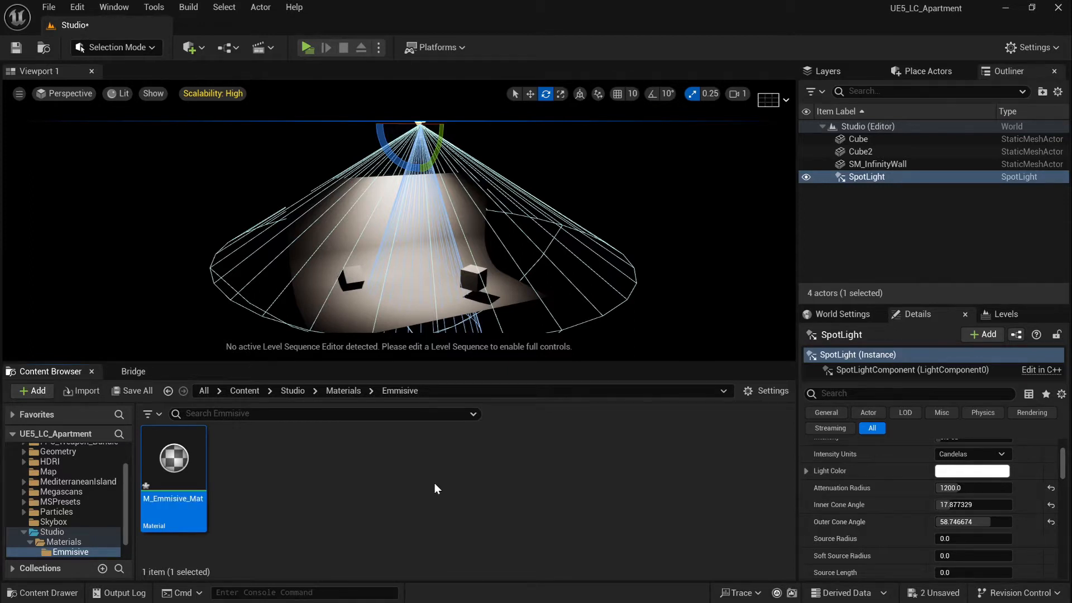
Open M_Emmisive_Mat in the Material Editor and set its shading model to Unlit
double_click(171, 453)
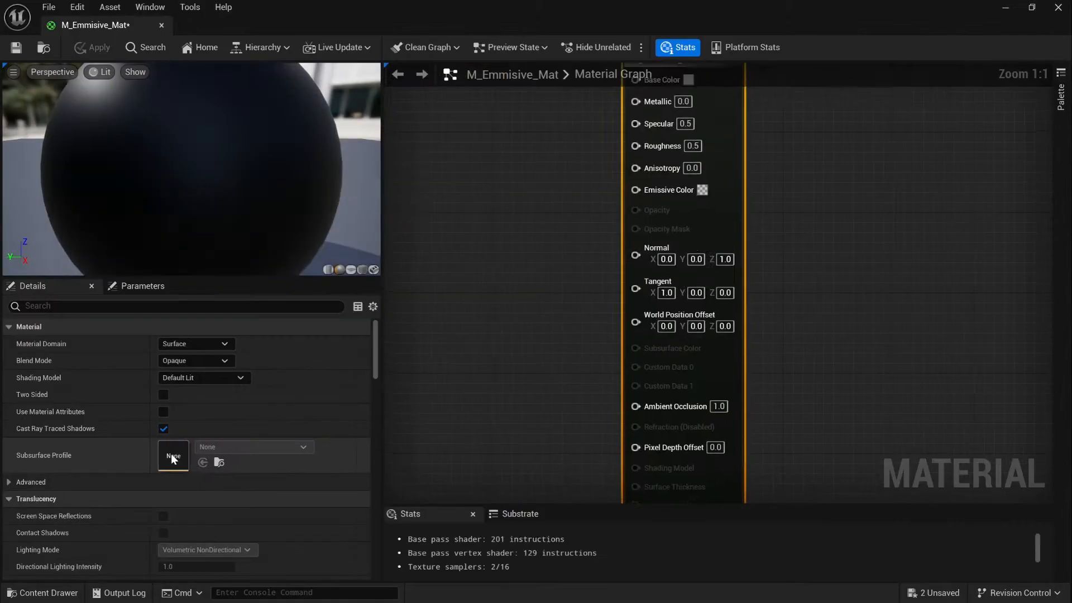
scroll(554, 261, down, 2)
right_drag(552, 260, 766, 265)
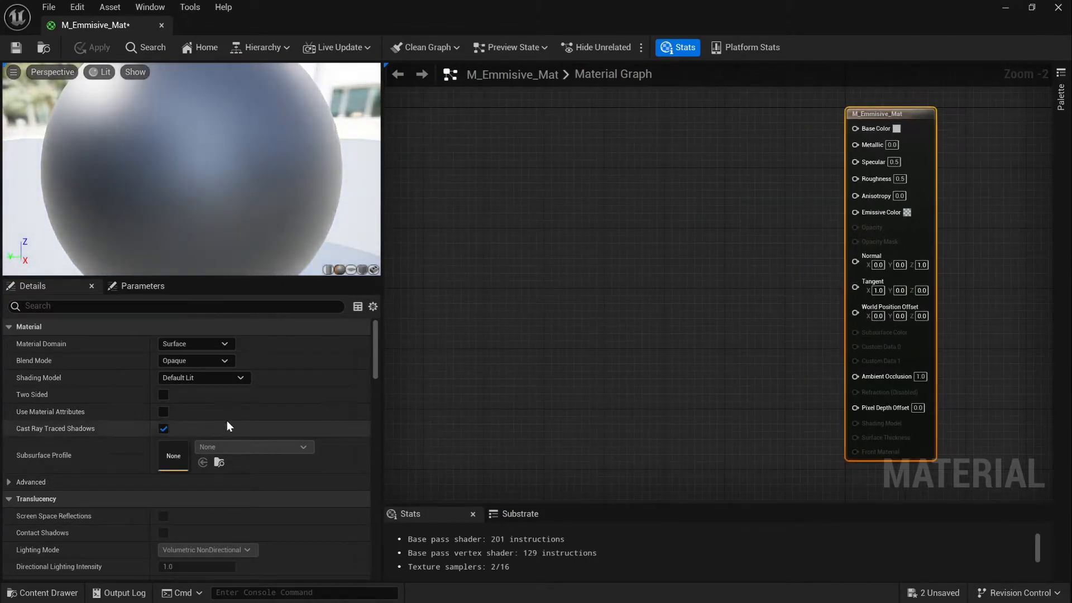
click(229, 378)
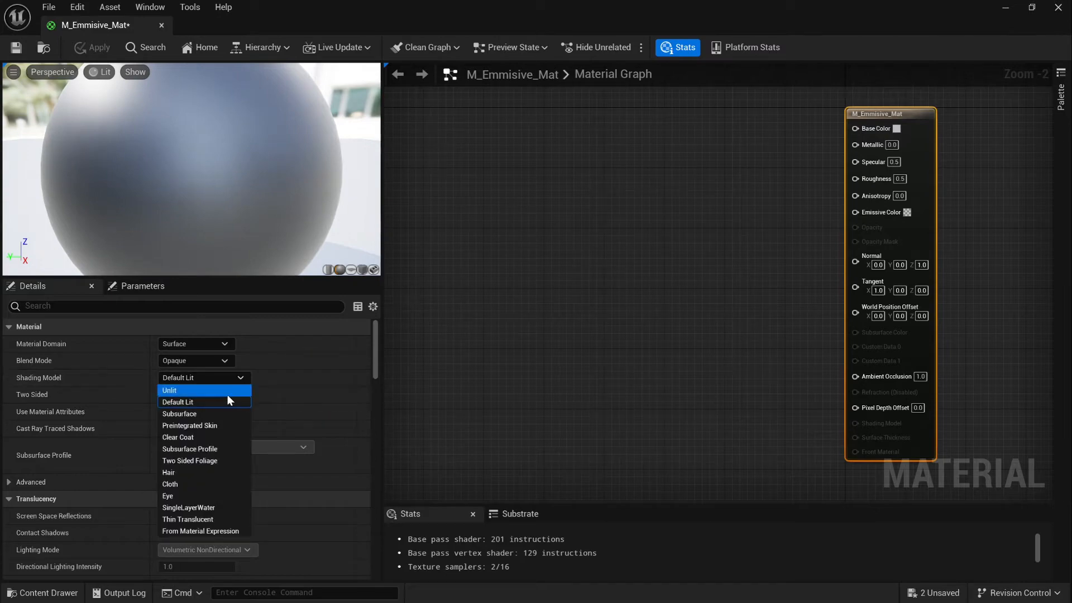
click(226, 390)
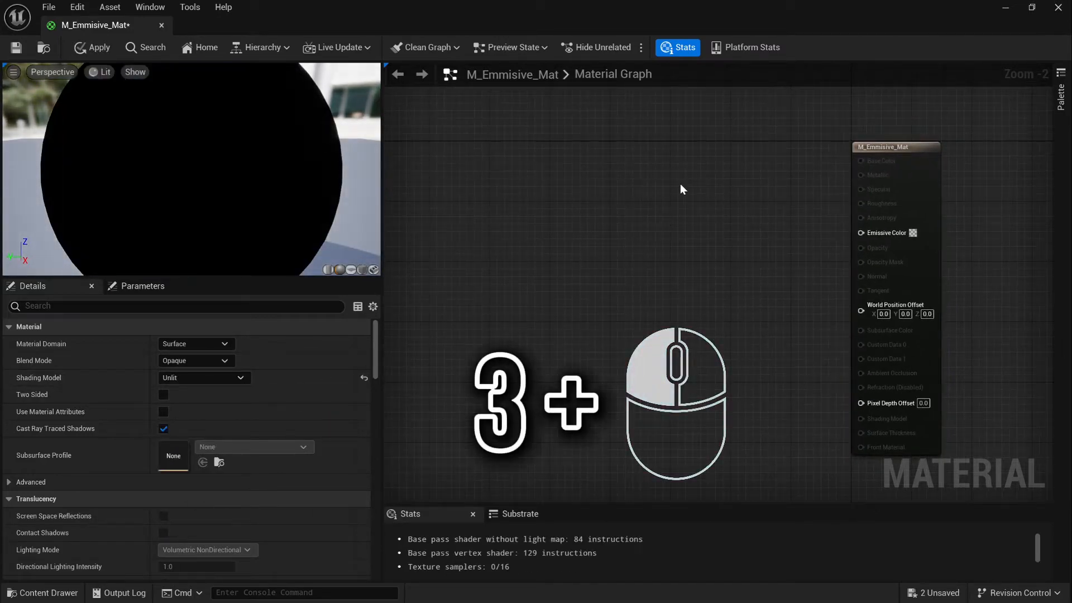
Add a Constant3Vector, a Multiply node and a scalar parameter named Emmisive_Intensity
click(680, 183)
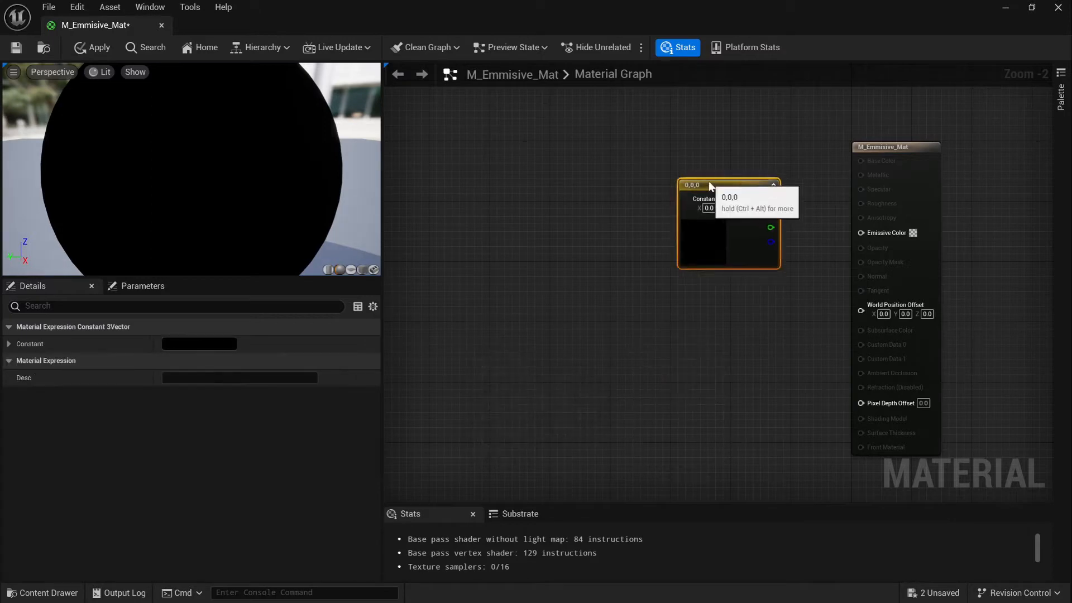
drag(708, 181, 655, 149)
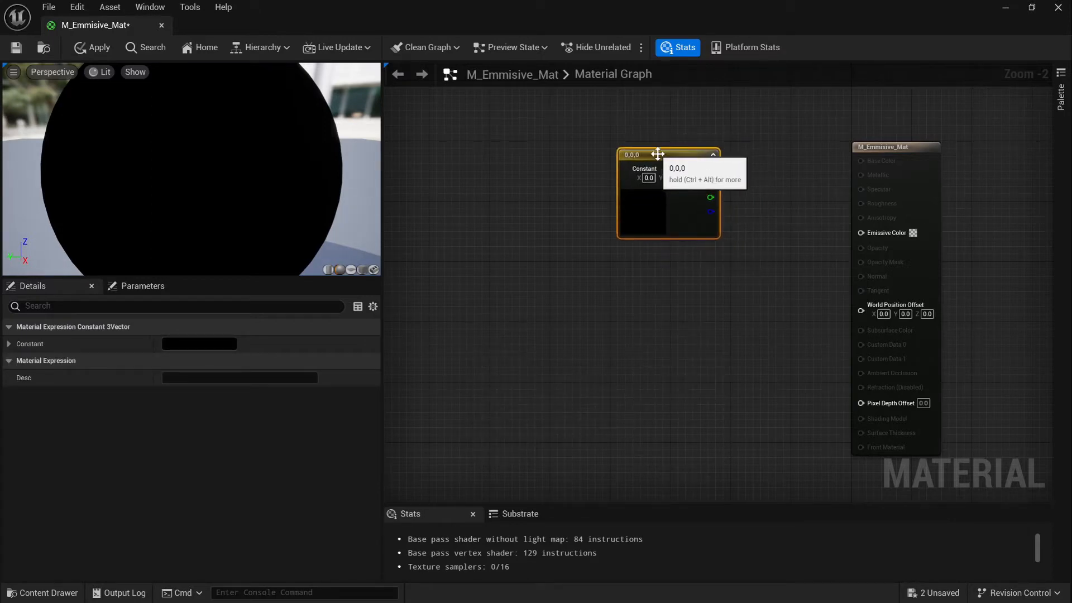
click(769, 286)
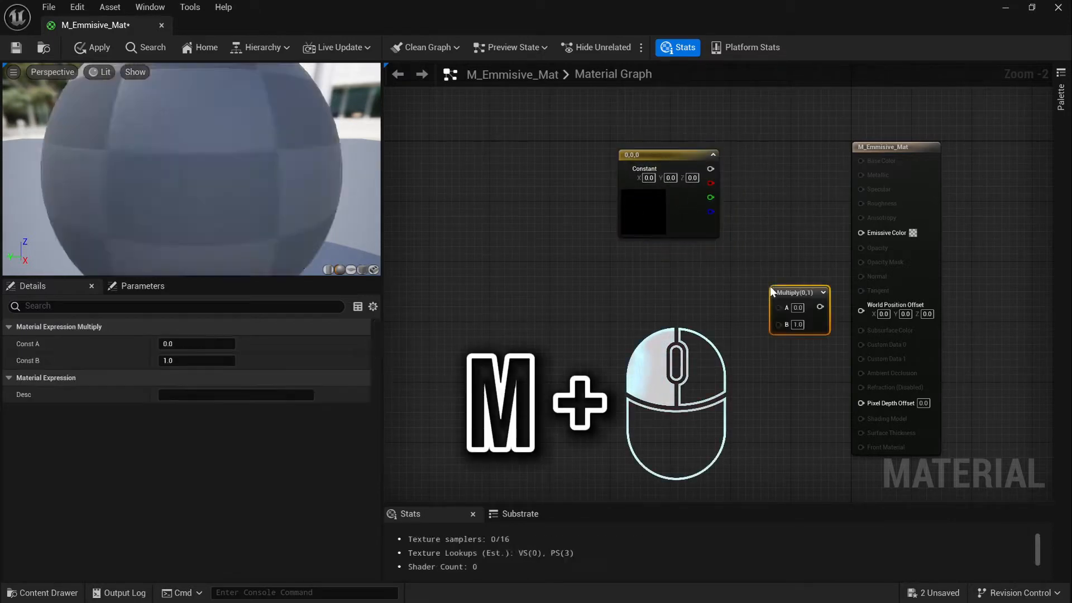
drag(769, 285, 768, 250)
click(657, 308)
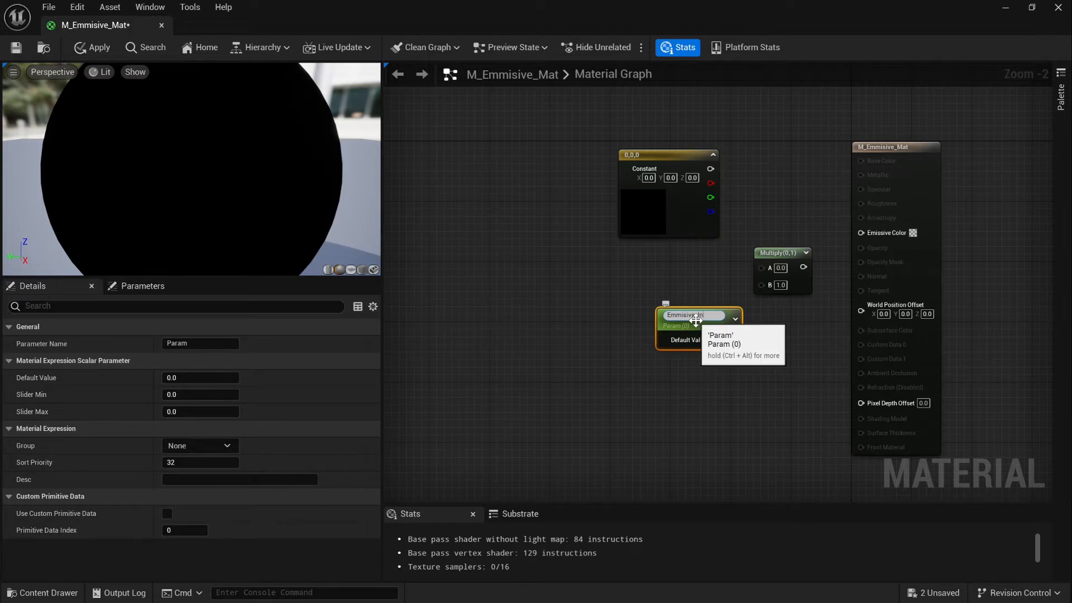
key(Return)
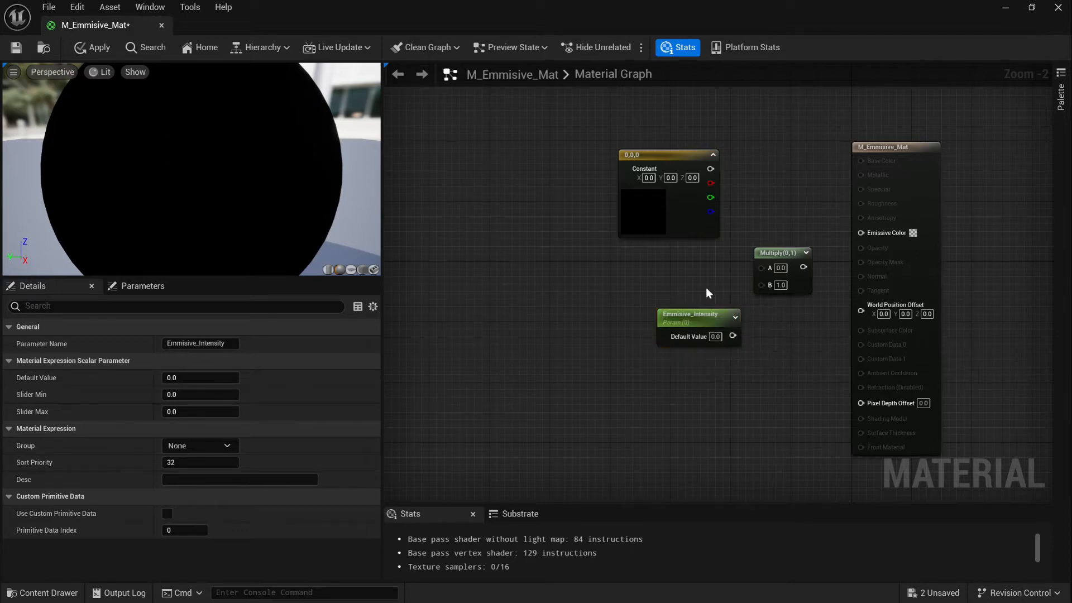
drag(690, 315, 665, 262)
drag(759, 254, 752, 261)
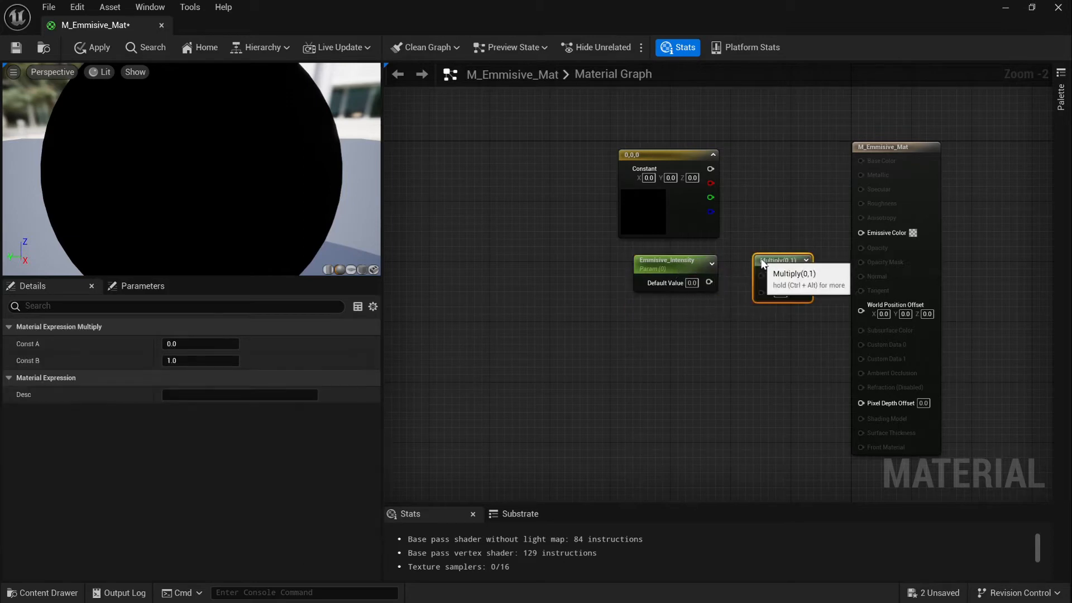
Wire constant × Emmisive_Intensity into Emissive Color, make the constant white, and apply
drag(710, 168, 716, 289)
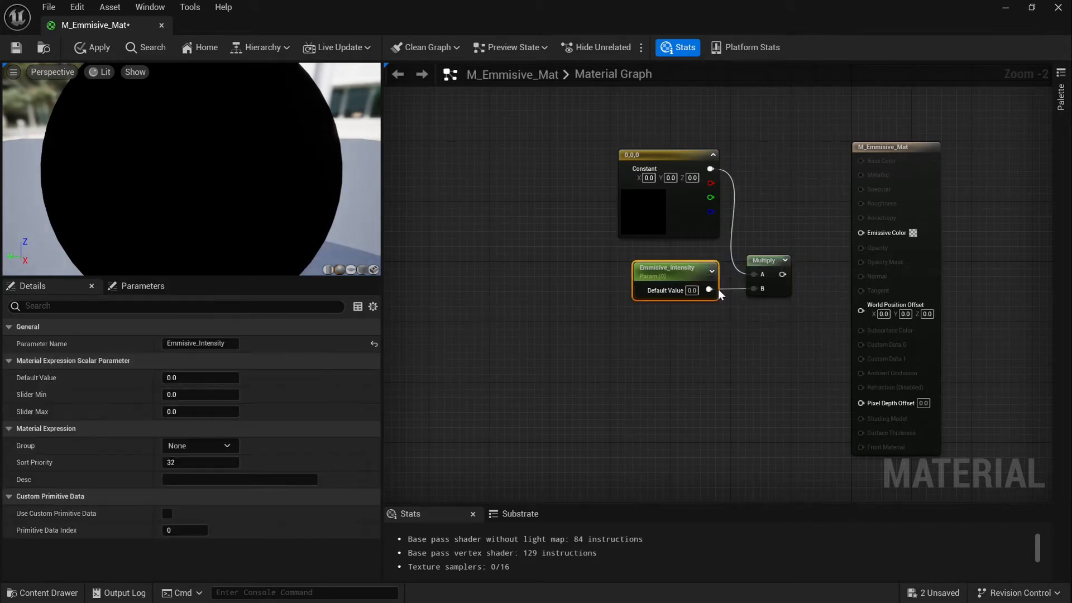
drag(782, 274, 860, 232)
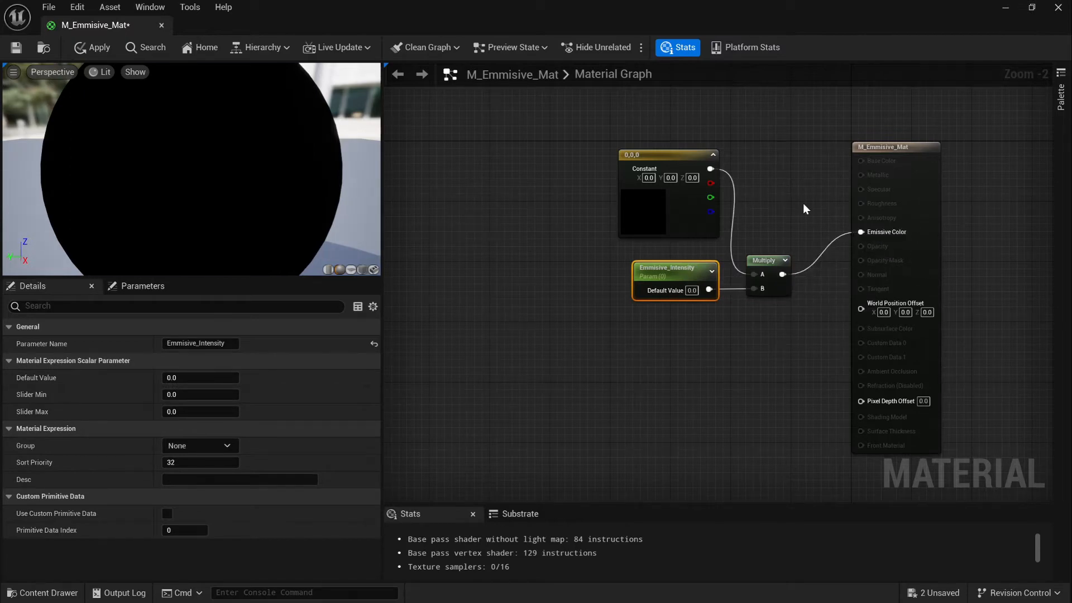
double_click(652, 169)
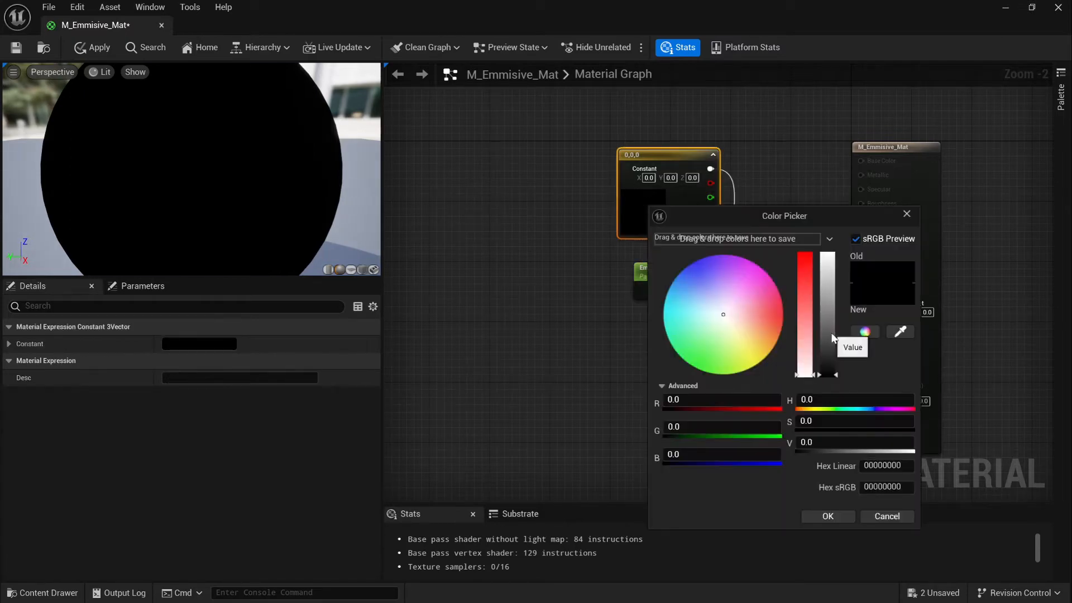
drag(831, 338, 827, 251)
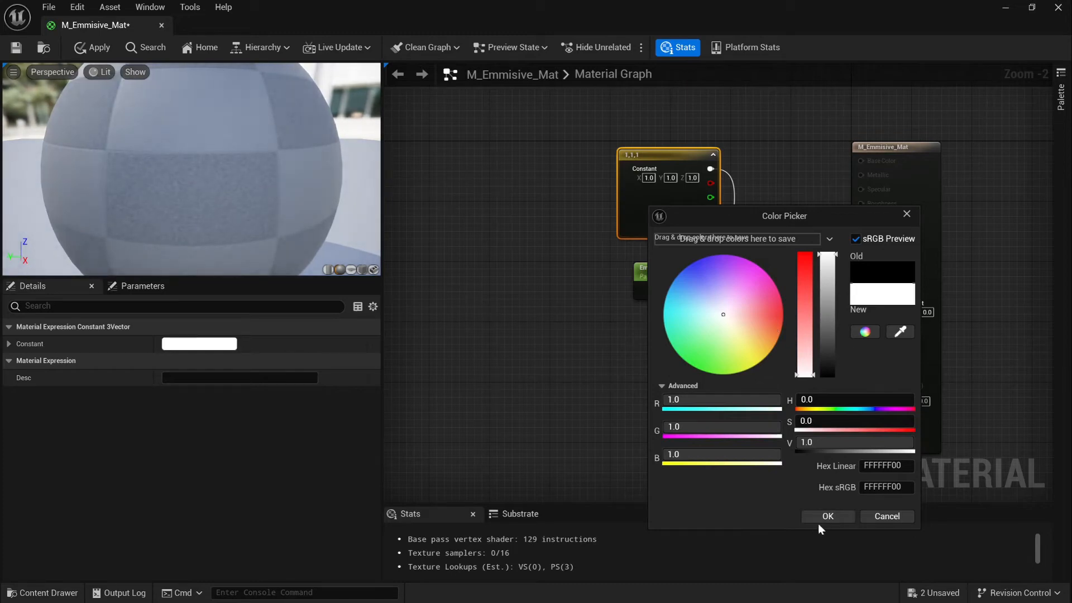
click(825, 517)
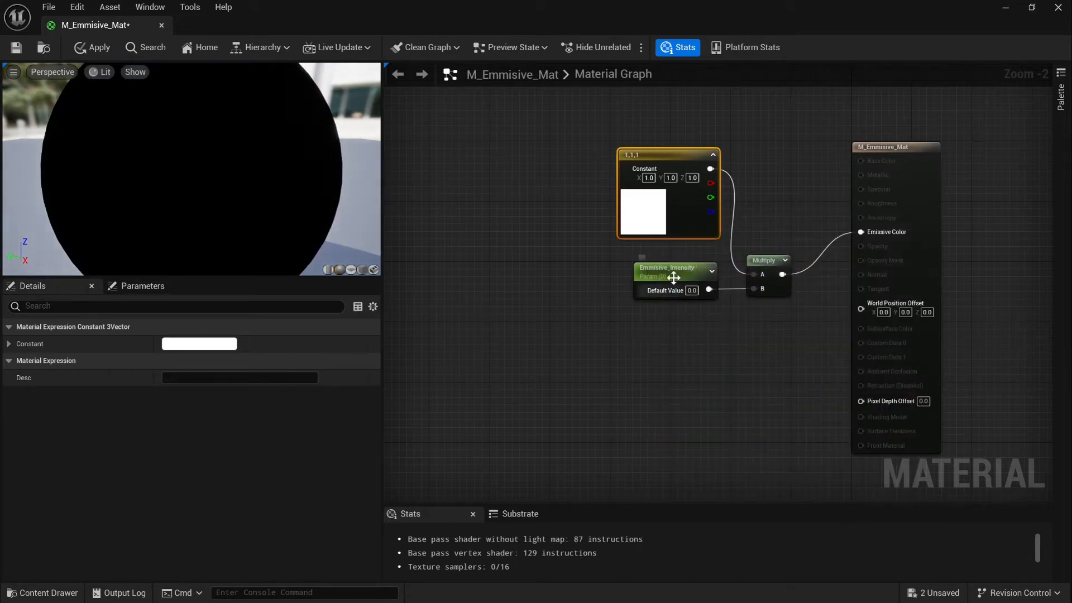
click(98, 47)
Save and close M_Emmisive_Mat, then create its instance MI_Emmisive_Mat_White
click(15, 49)
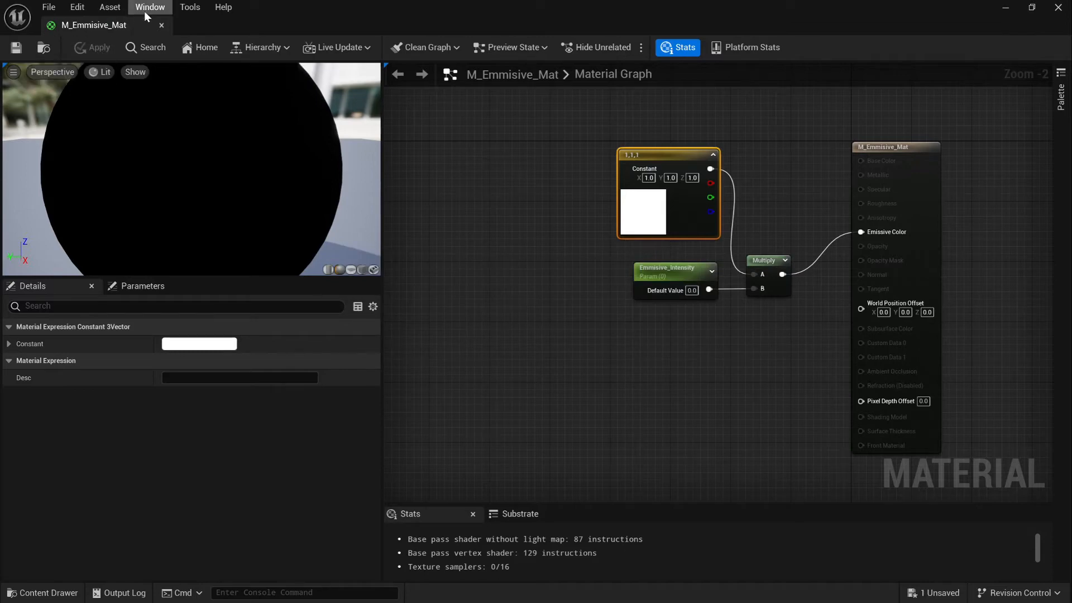
click(162, 25)
right_click(185, 451)
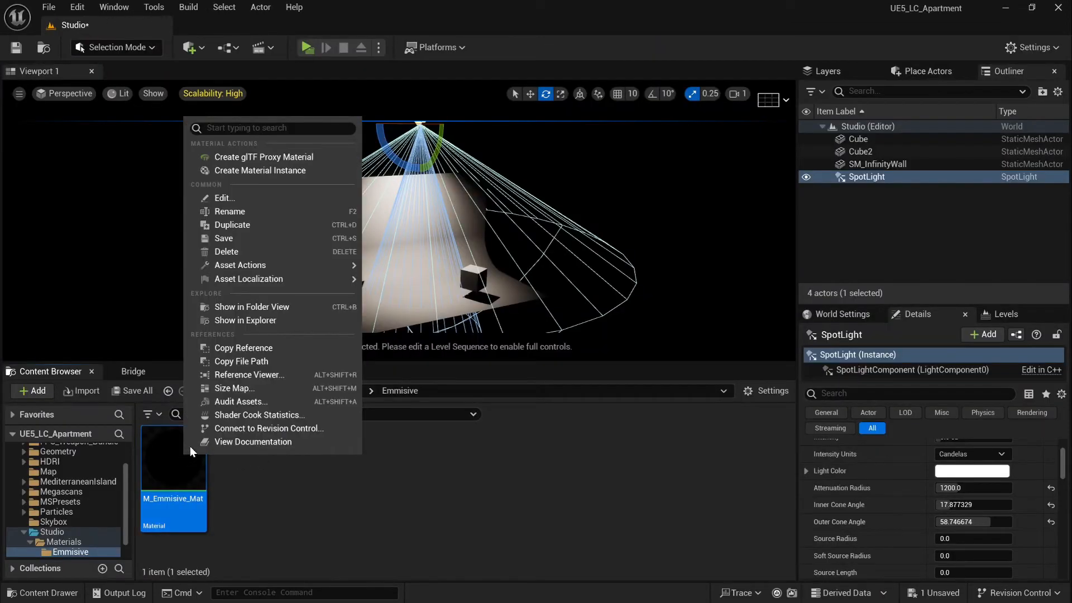
click(319, 173)
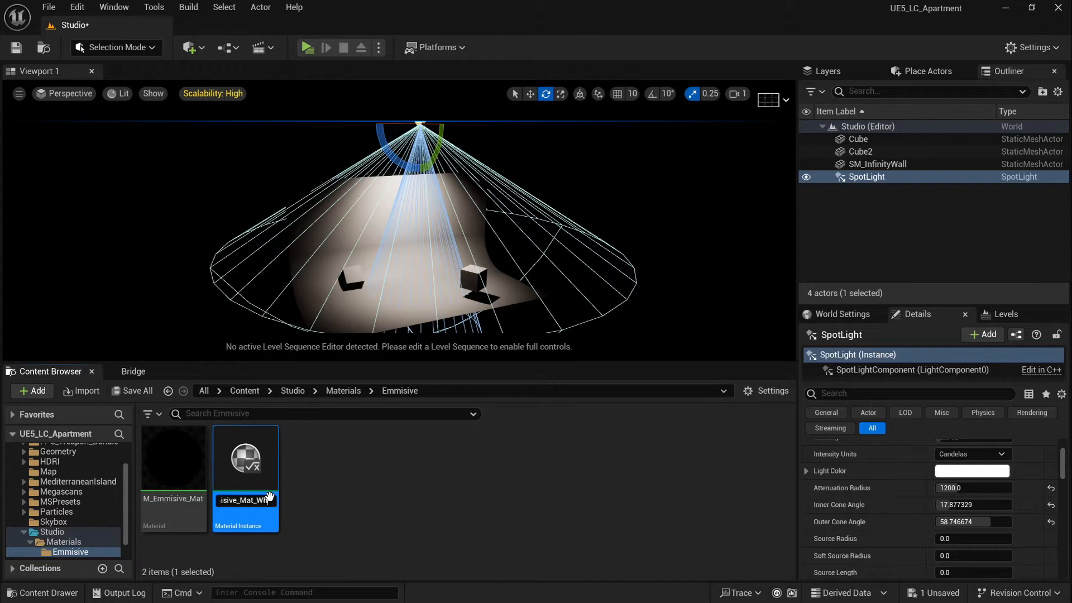
key(Return)
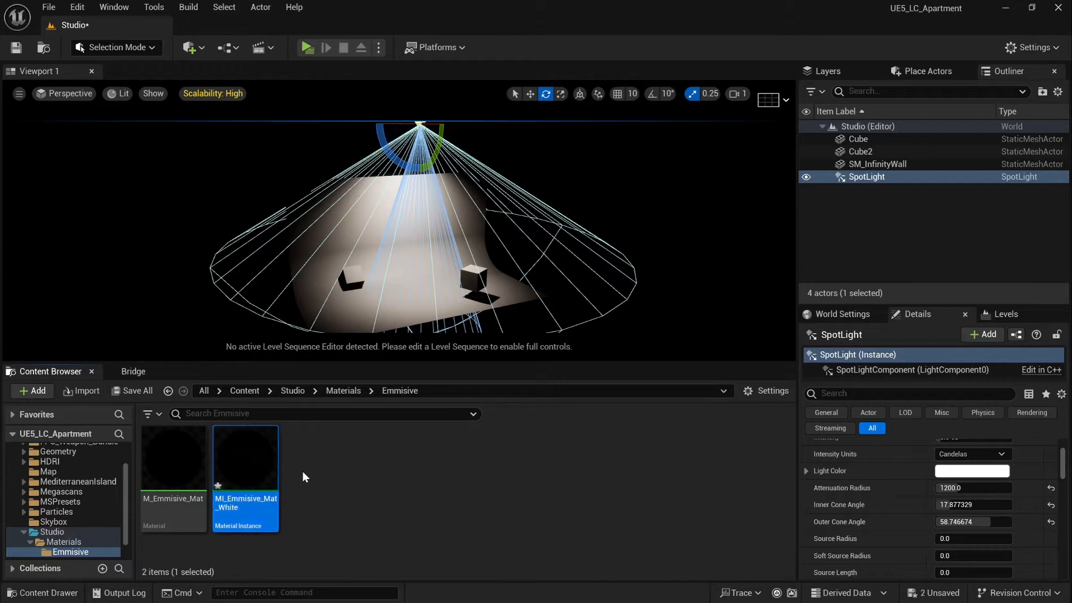
Duplicate the white instance as MI_Emmisive_Mat_Blue
right_click(248, 446)
click(295, 237)
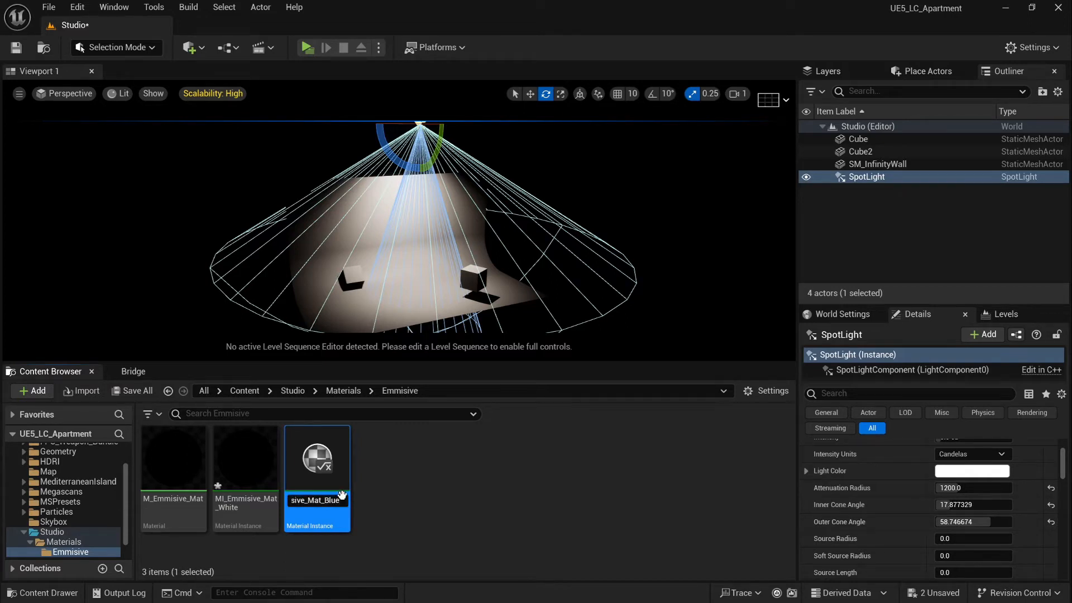
key(Return)
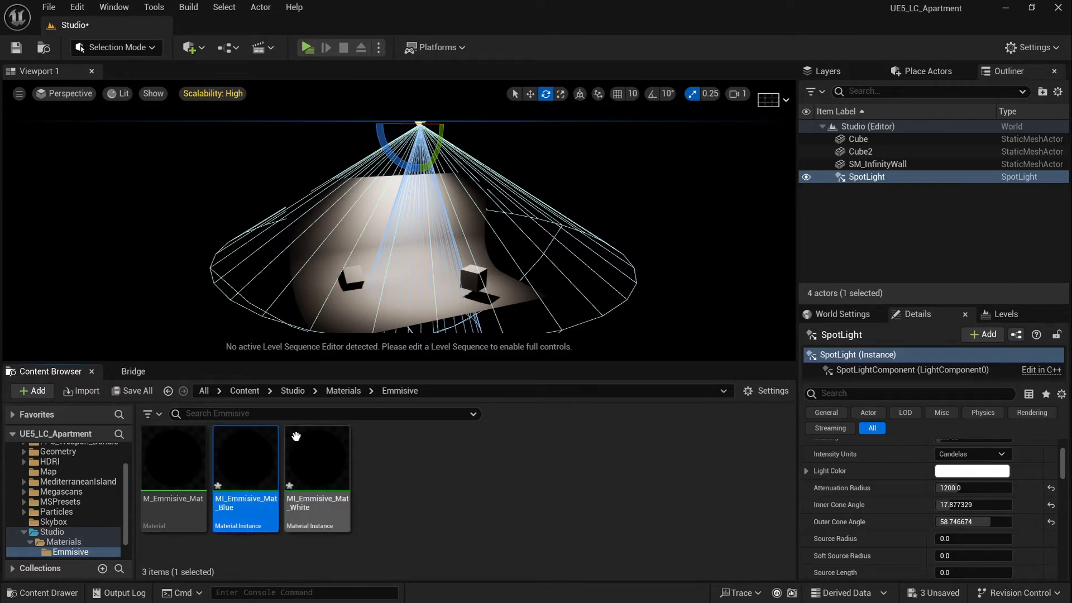
right_drag(458, 212, 458, 190)
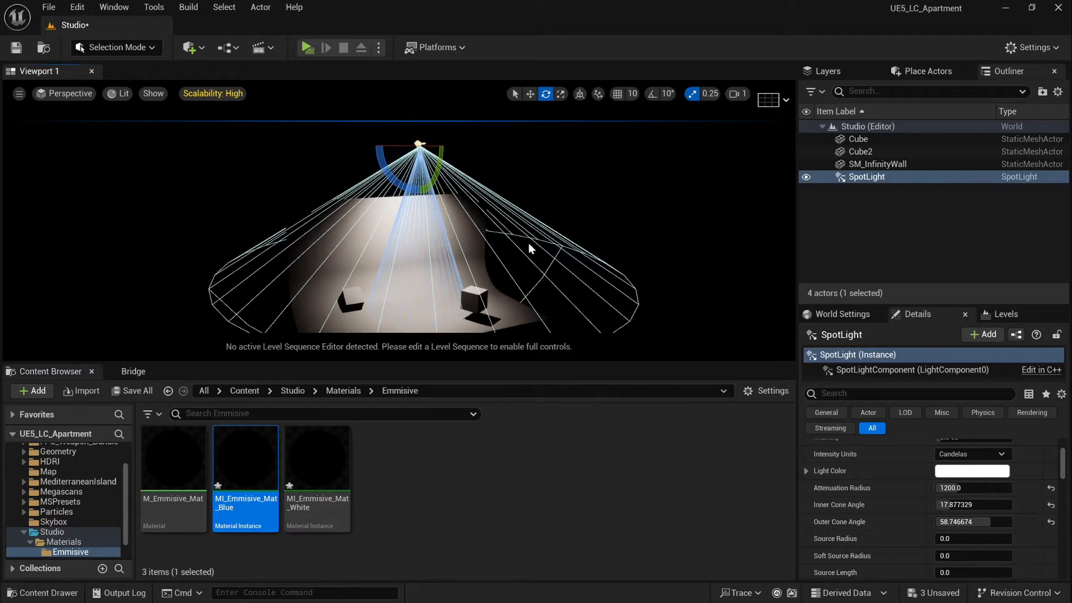
Place a sphere in the studio scene, scale it to 2.0 and position it
click(922, 73)
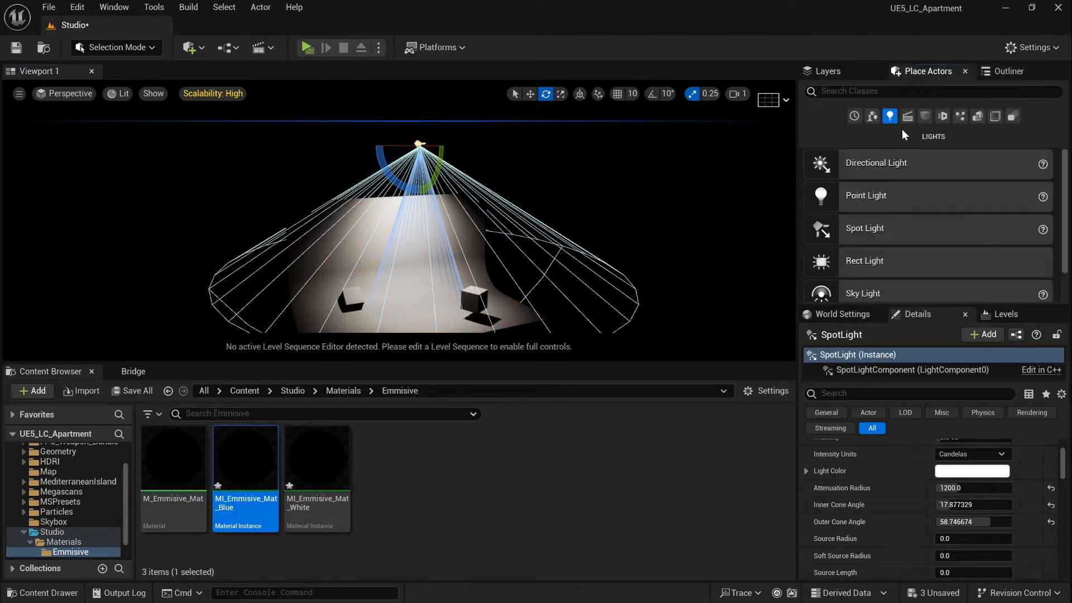
click(924, 116)
drag(921, 200, 418, 303)
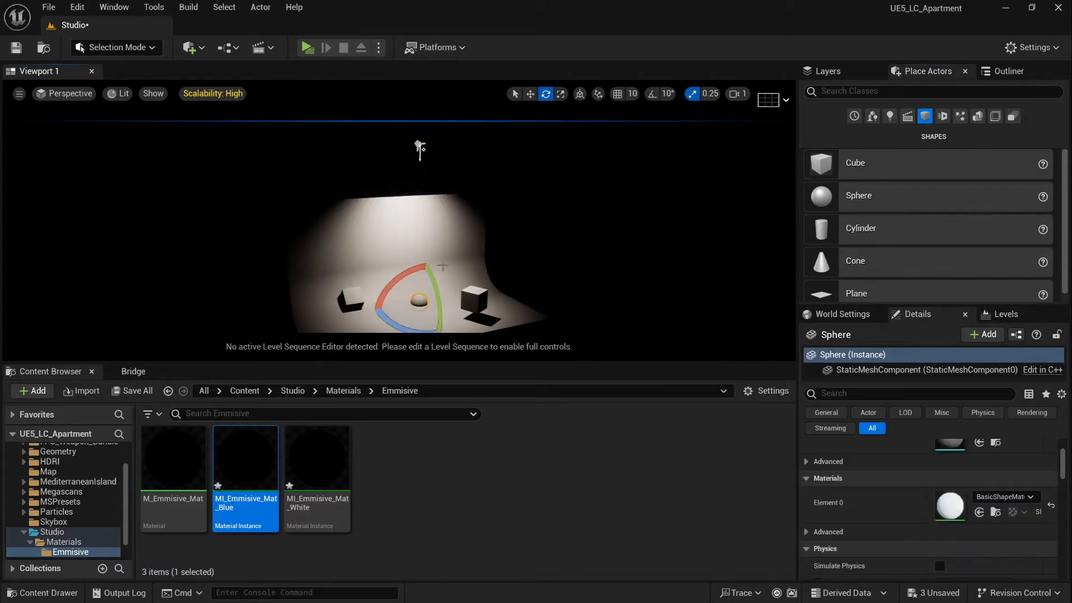
key(w)
drag(429, 243, 430, 241)
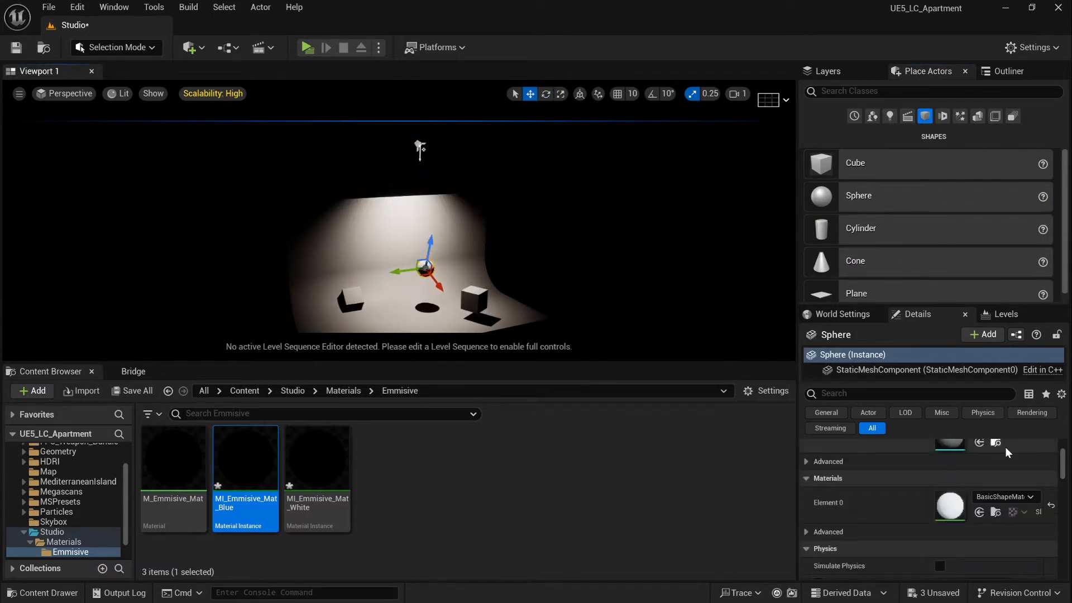
drag(1061, 452, 1060, 440)
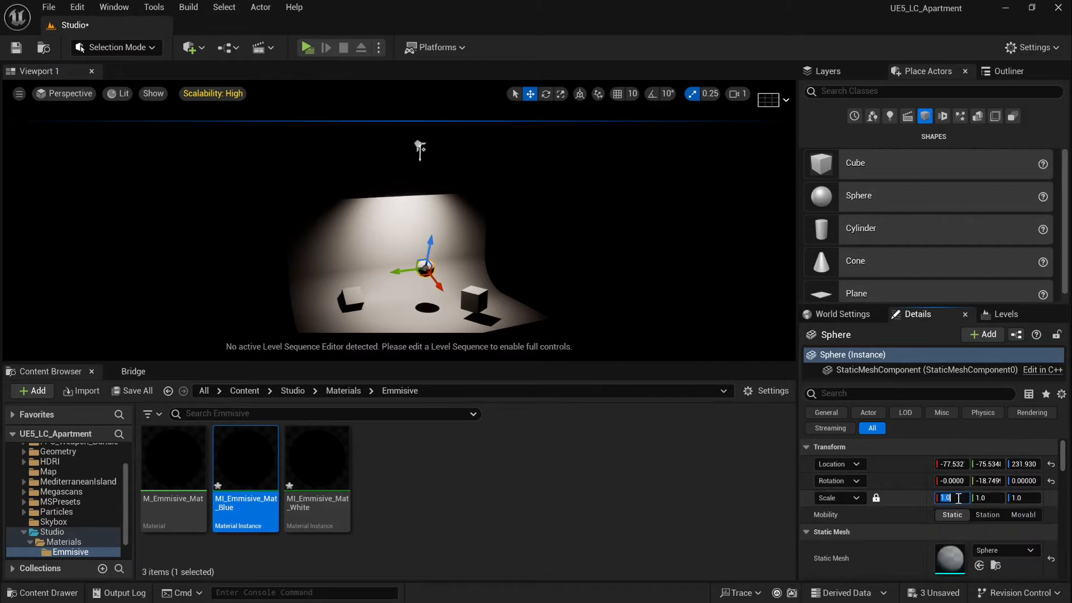
key(Return)
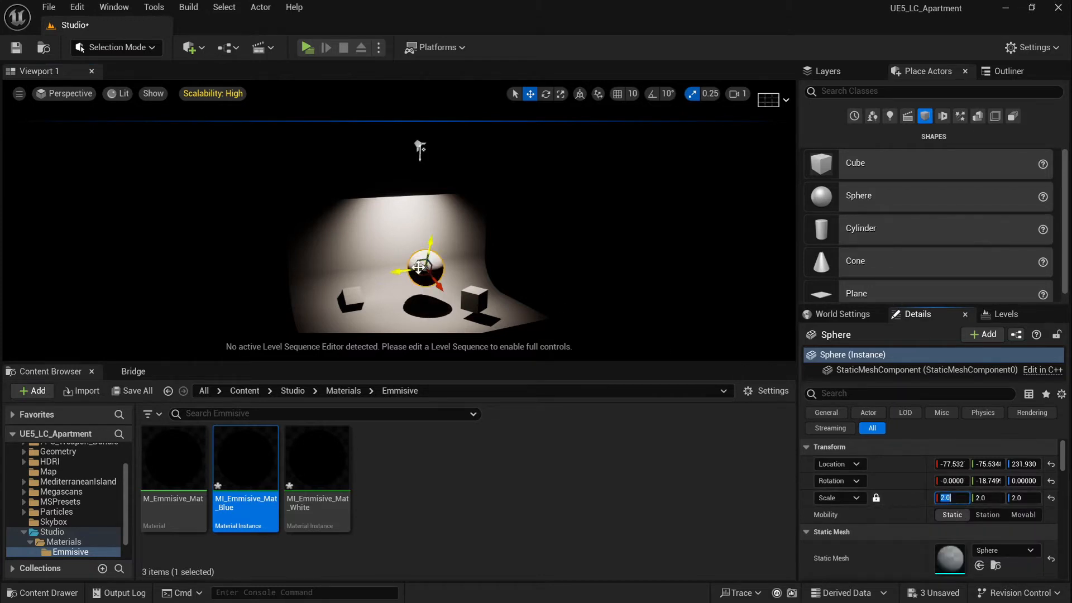
drag(402, 272, 418, 238)
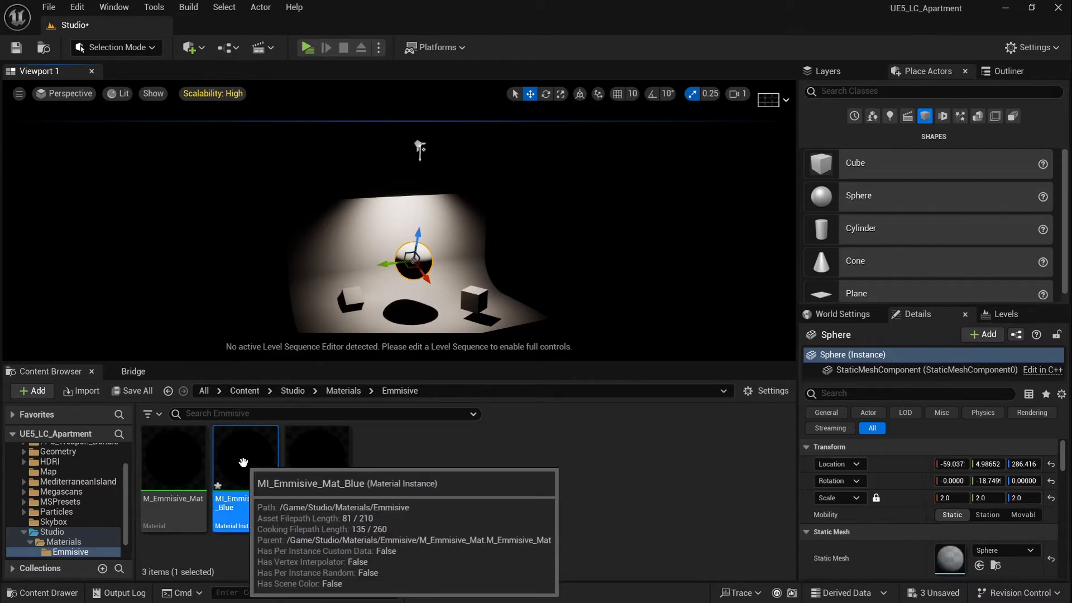
Assign MI_Emmisive_Mat_Blue to the sphere and save all modified assets
scroll(926, 503, down, 4)
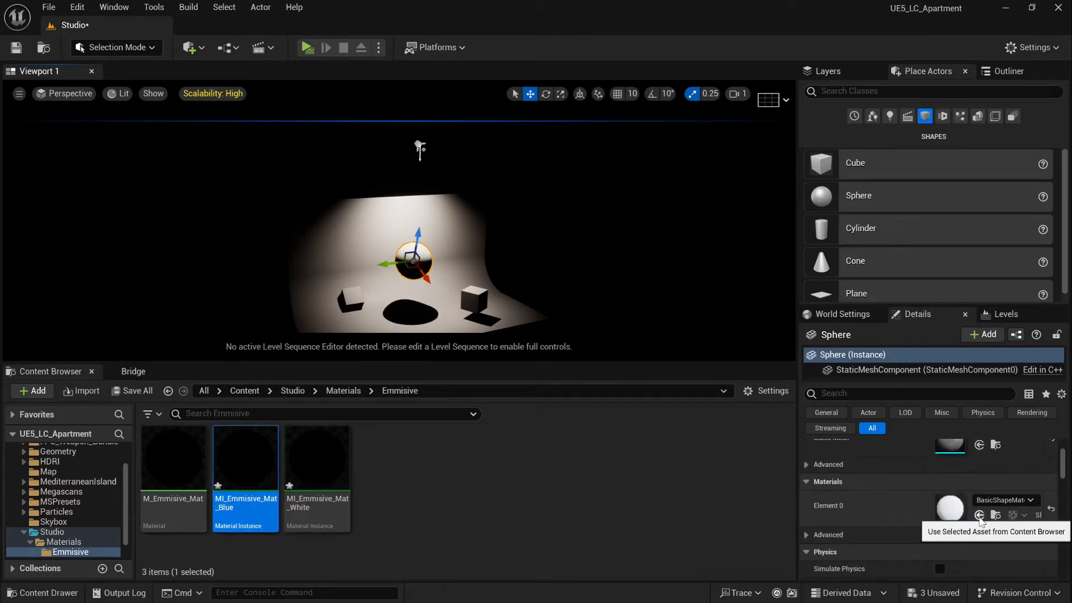
drag(266, 442, 956, 509)
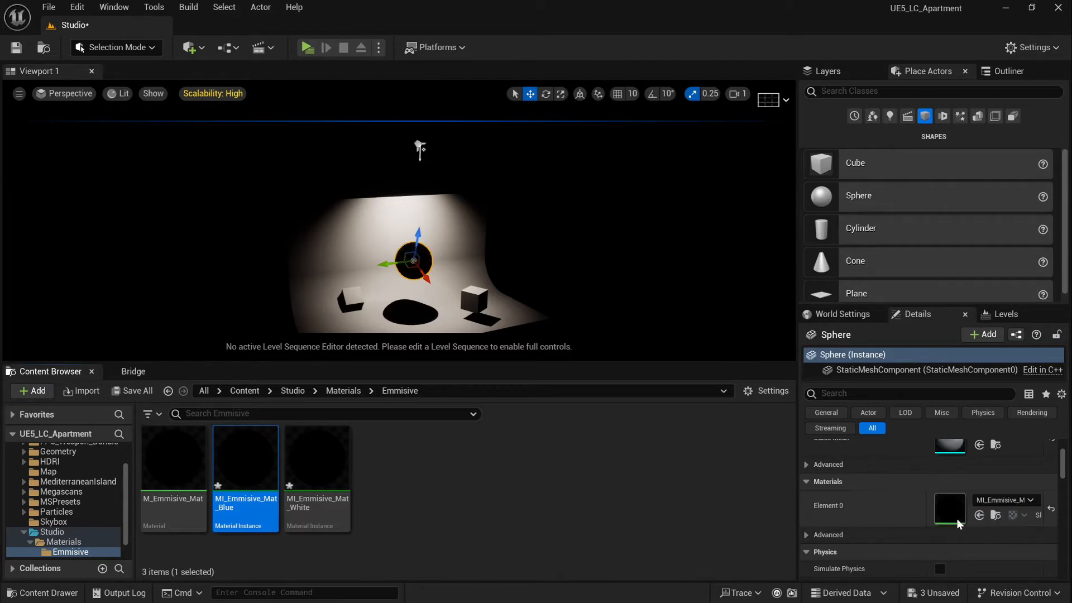
click(152, 391)
click(636, 446)
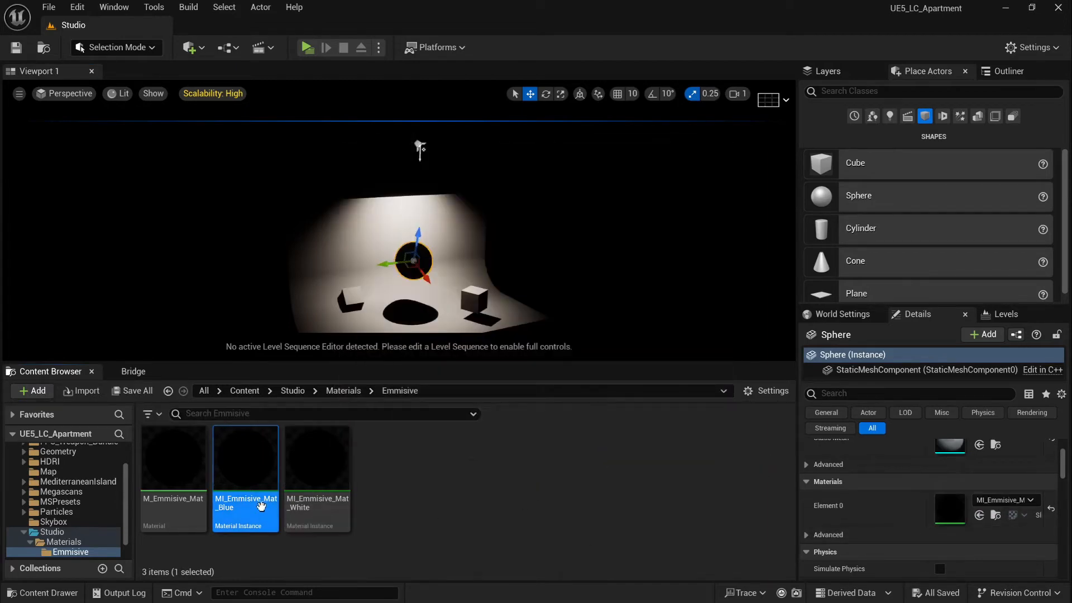
double_click(244, 464)
In MI_Emmisive_Mat_Blue, enable the Emmisive_Intensity override
click(1032, 7)
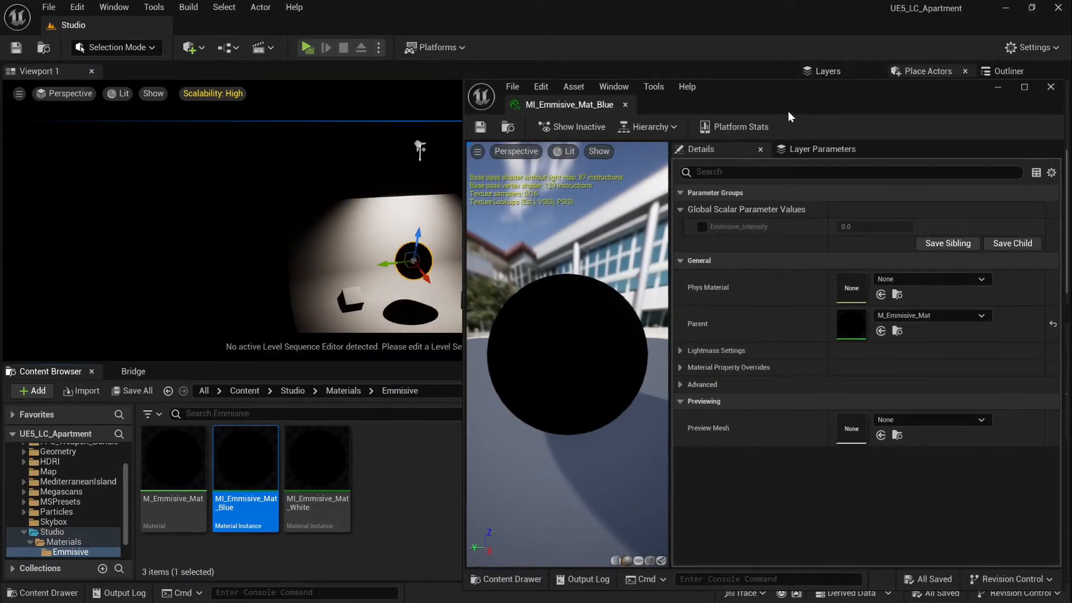
key(f)
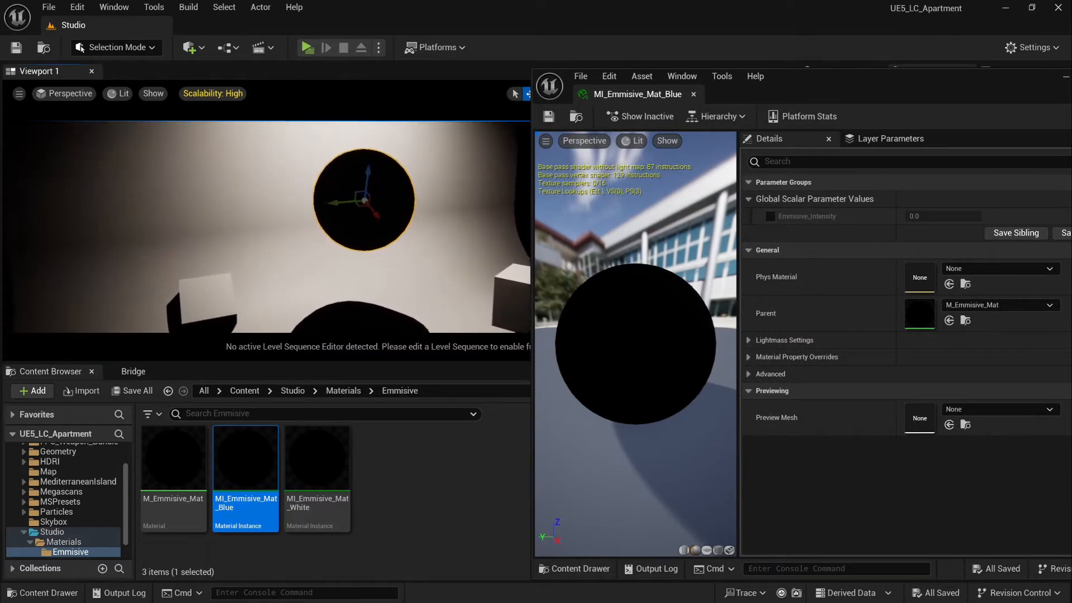
click(770, 216)
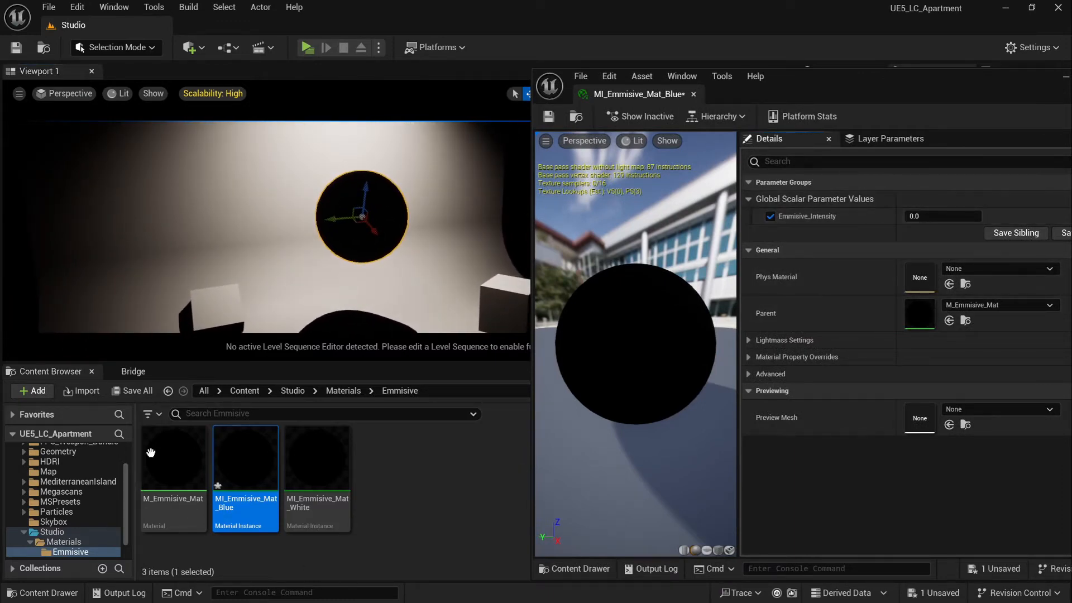
Convert M_Emmisive_Mat's white constant into a vector parameter named Color and save the material
double_click(183, 465)
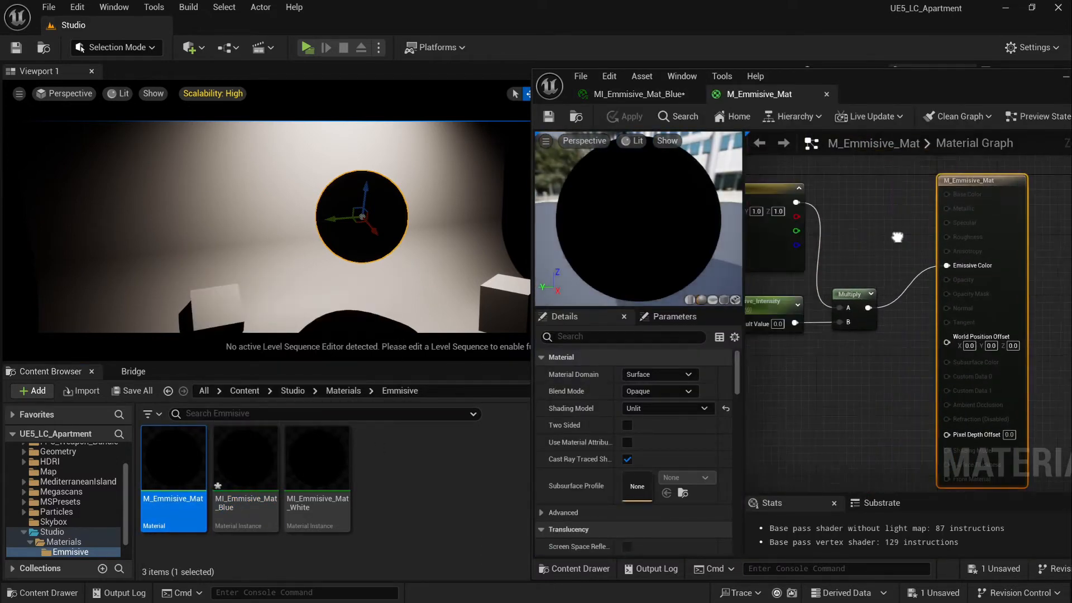
click(862, 224)
right_click(862, 223)
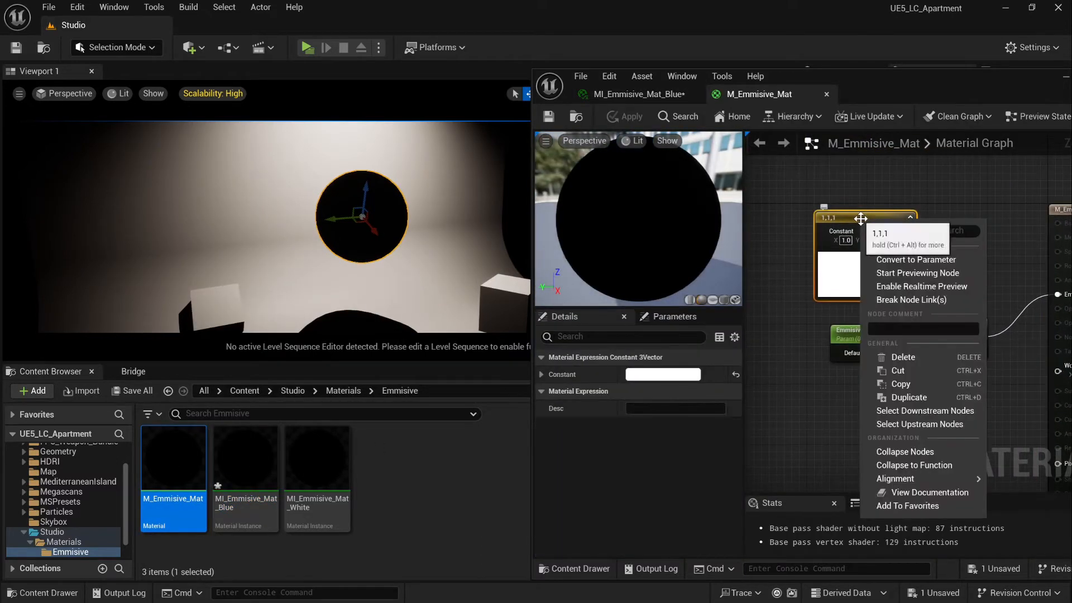
click(935, 263)
text(Color)
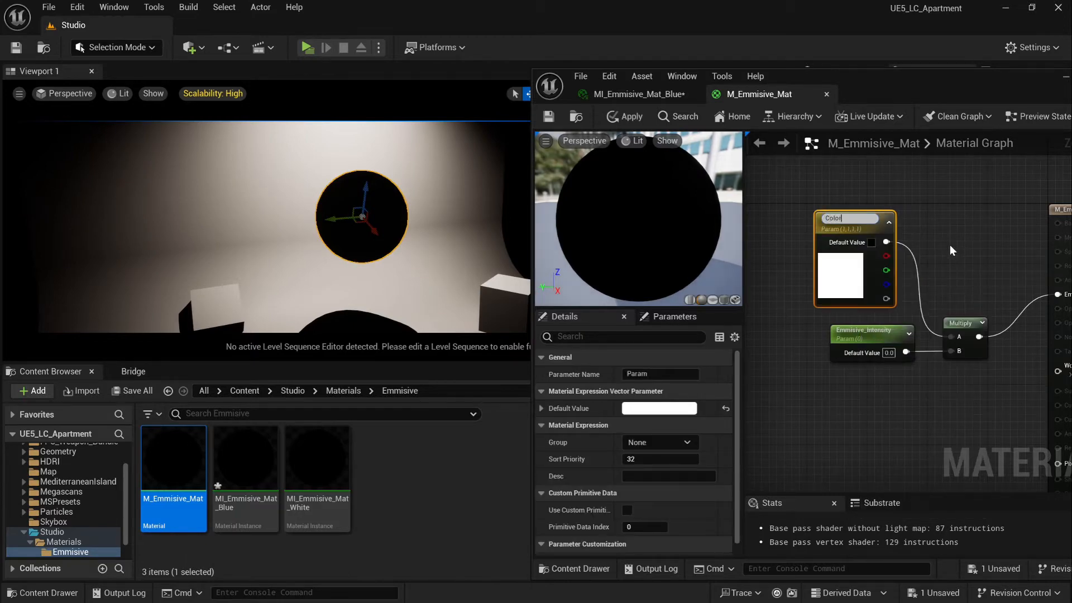
click(949, 243)
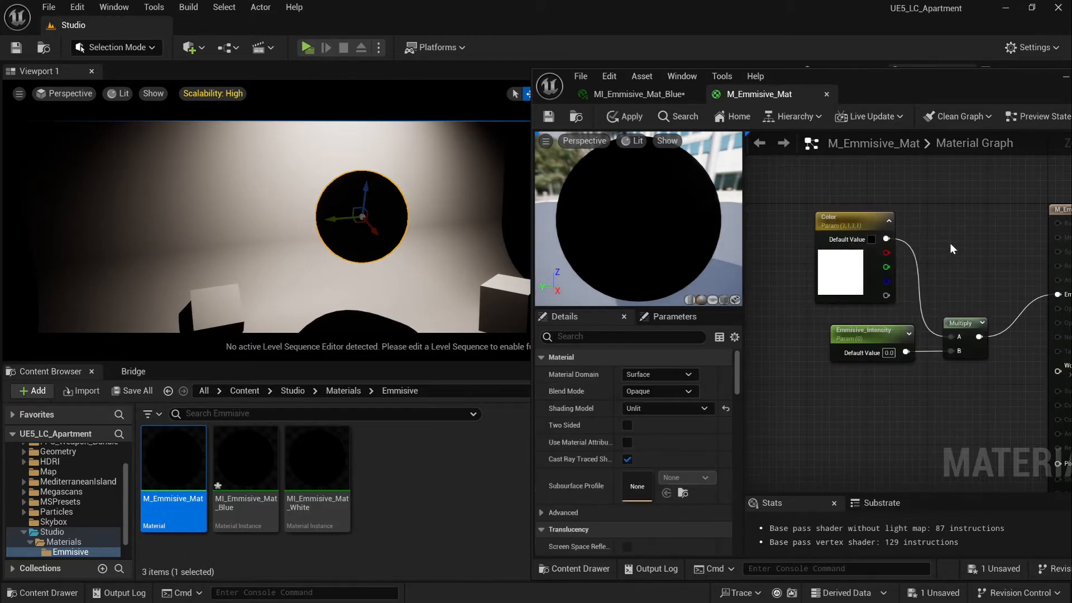
click(549, 117)
click(826, 95)
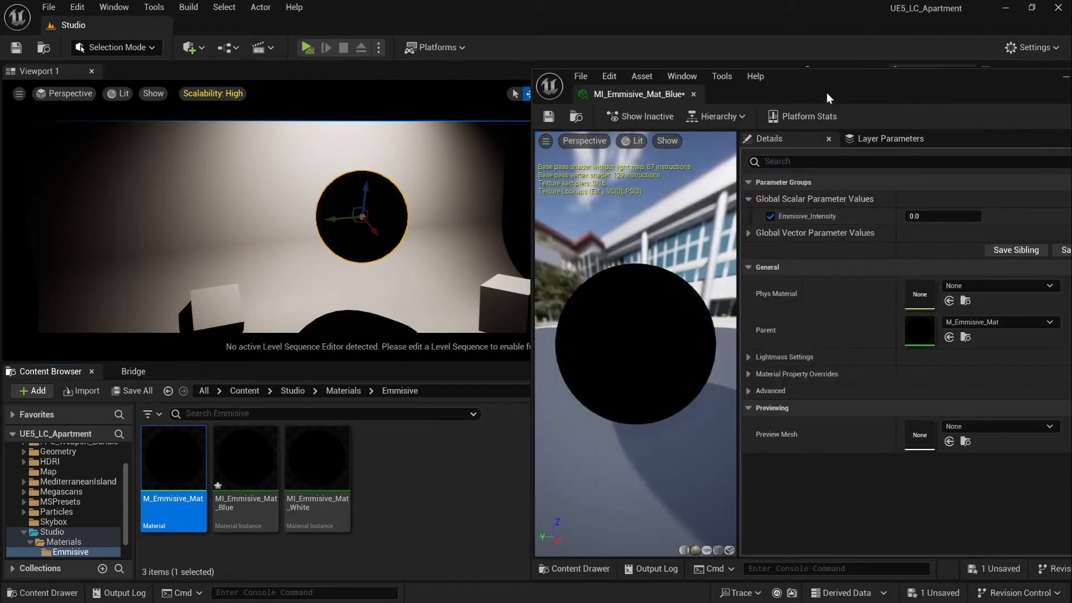
Override the blue instance's Color with saturated blue and raise its Emmisive_Intensity
click(762, 198)
click(749, 234)
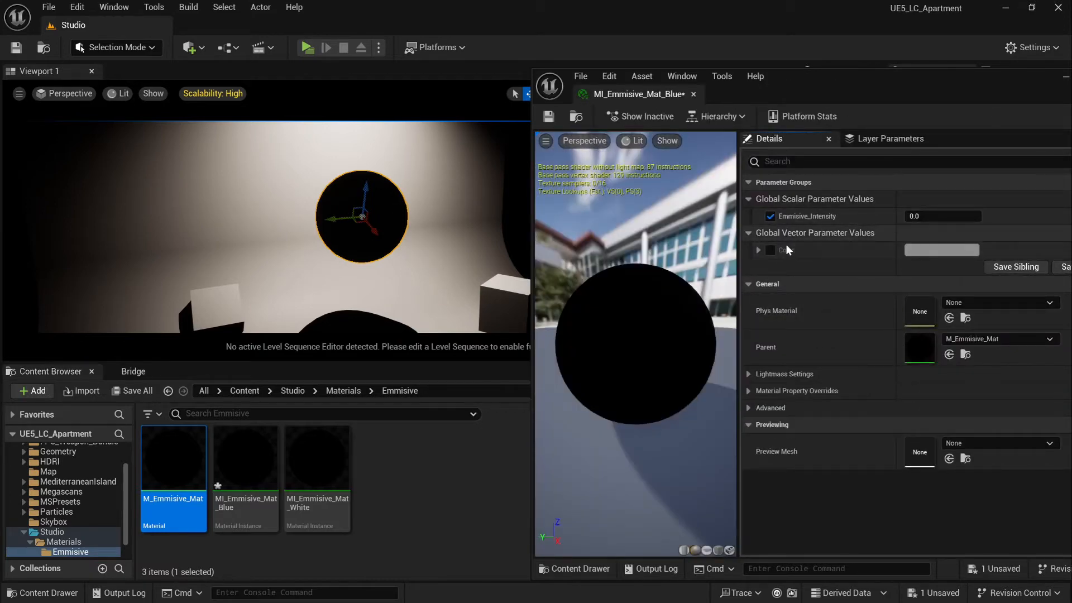
click(771, 250)
click(942, 249)
click(712, 333)
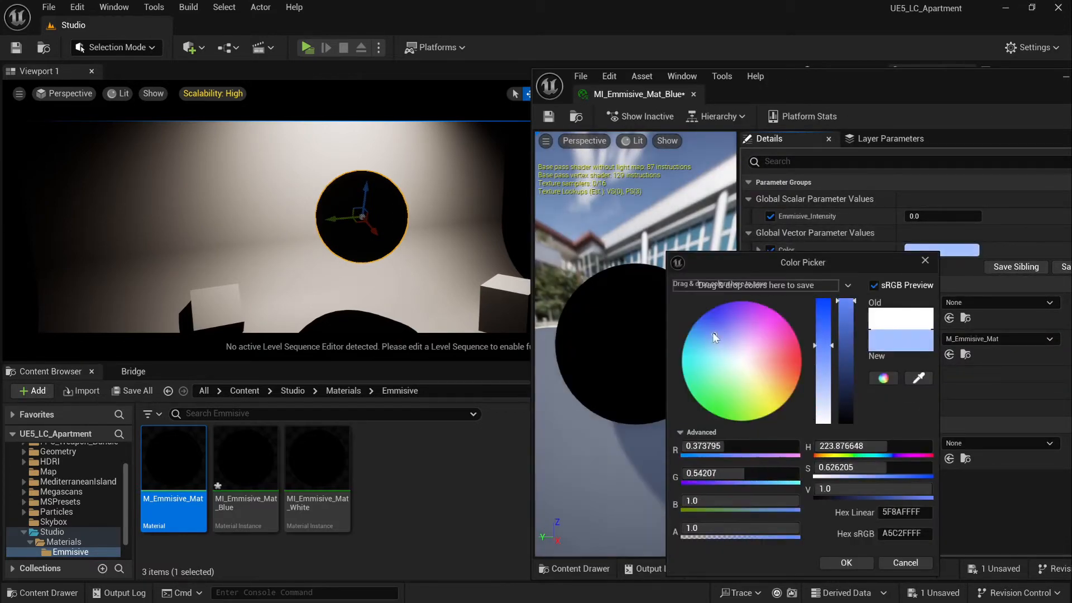
click(698, 318)
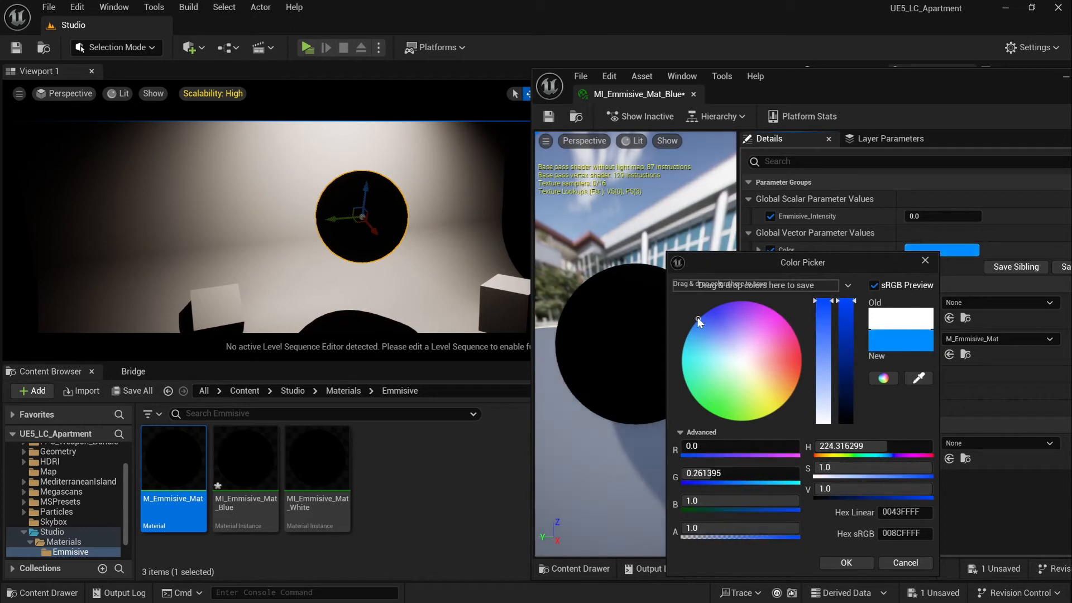
click(856, 564)
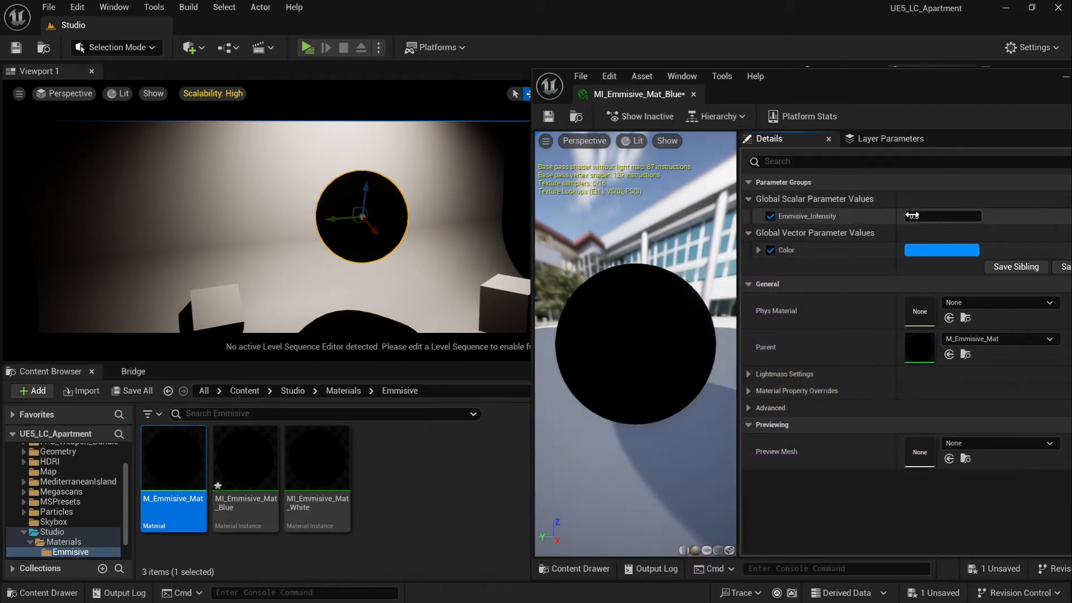
drag(911, 215, 985, 215)
Delete the overhead light above the set, leaving the sphere in darkness
key(s)
right_drag(391, 229, 390, 190)
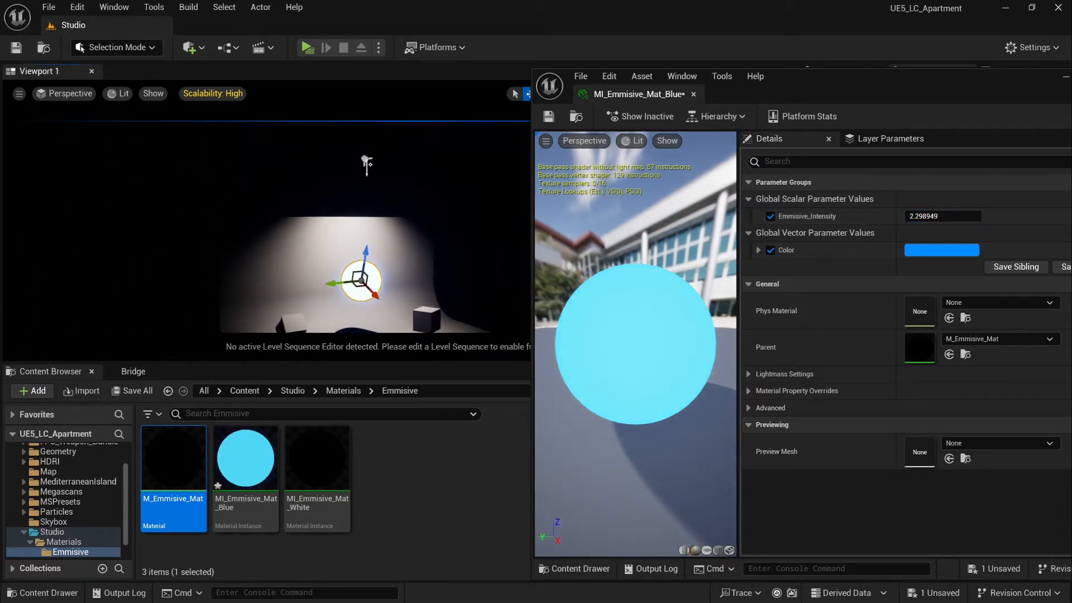
click(369, 164)
key(Delete)
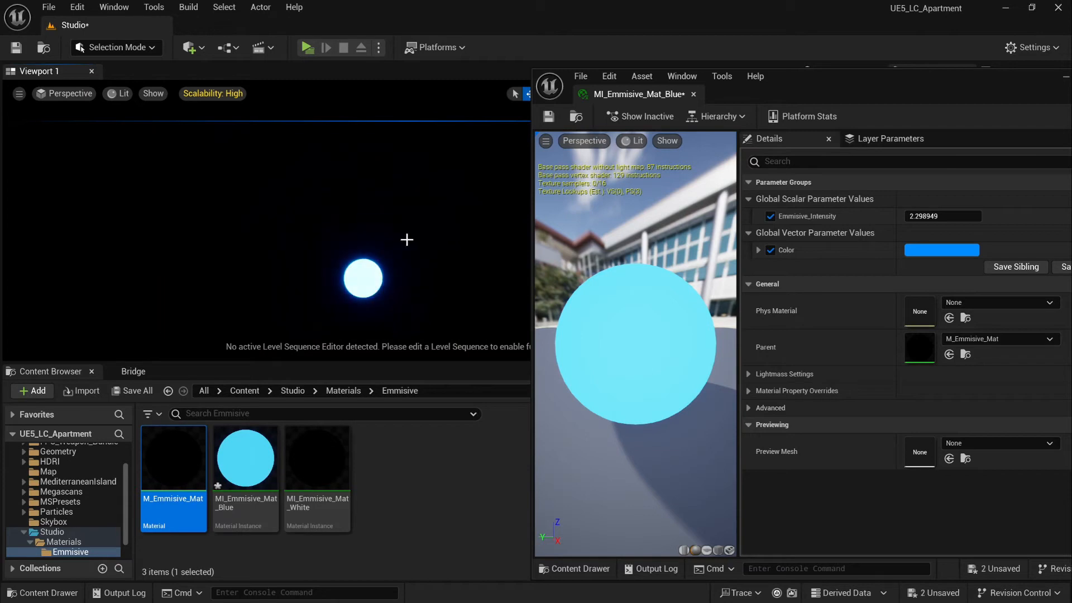
right_drag(407, 240, 405, 282)
key(w)
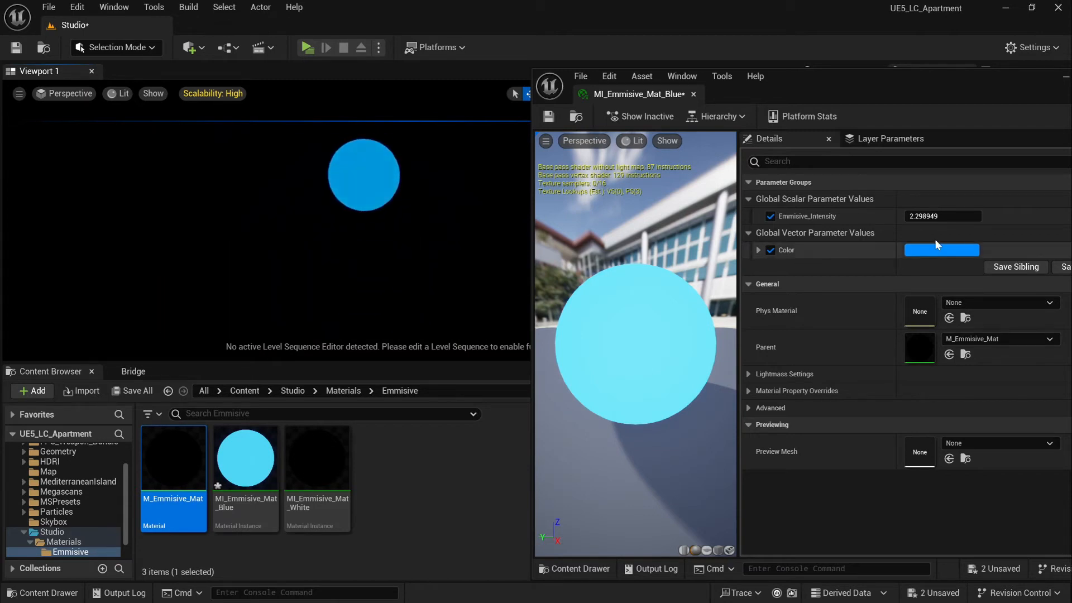
Raise Emmisive_Intensity to 30.919592, lower the sphere, and save the blue instance
drag(928, 215, 962, 216)
click(376, 170)
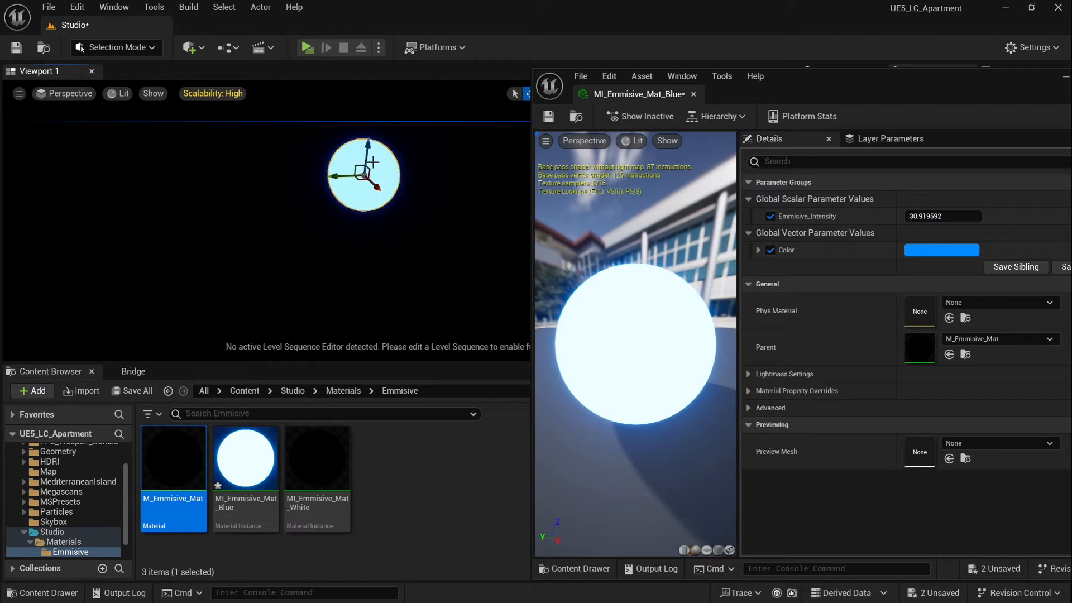
drag(367, 143, 363, 194)
drag(952, 97, 777, 135)
key(ctrl+s)
Place a plane in the scene and assign MI_Emmisive_Mat_Blue to it
click(946, 114)
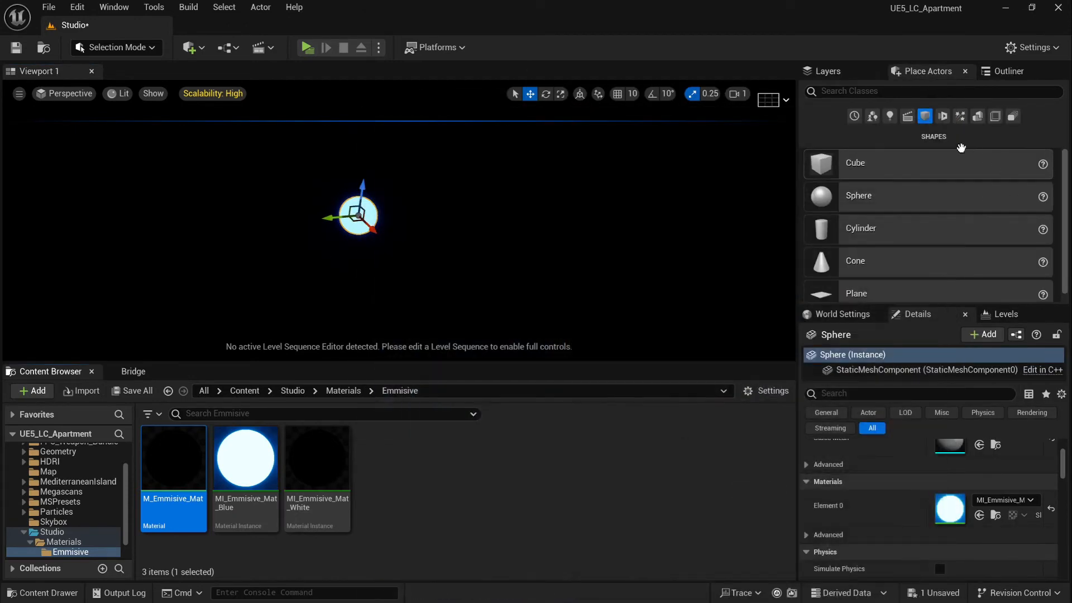
scroll(912, 252, down, 1)
drag(921, 290, 354, 275)
click(246, 463)
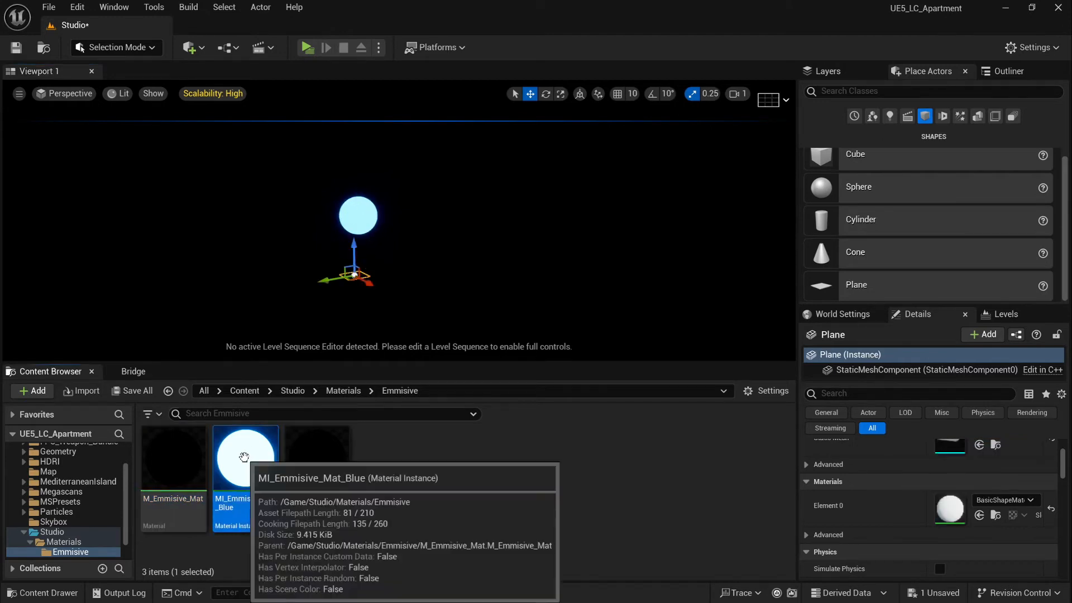
scroll(977, 480, up, 1)
scroll(988, 493, down, 1)
click(979, 514)
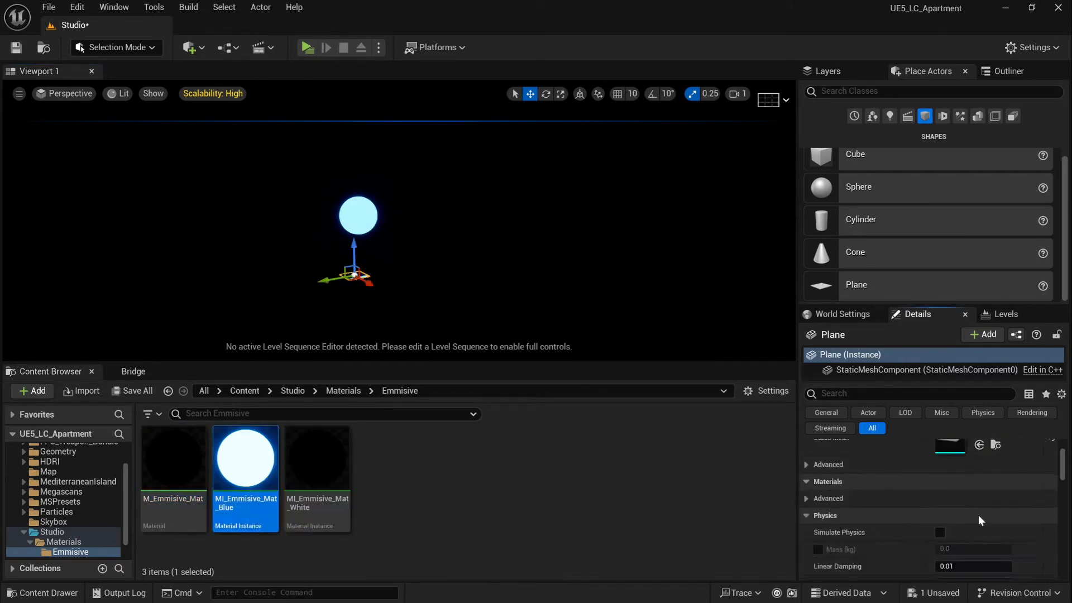
Flip the plane about 160 degrees and set its scale to 10
right_drag(397, 197, 391, 167)
key(w)
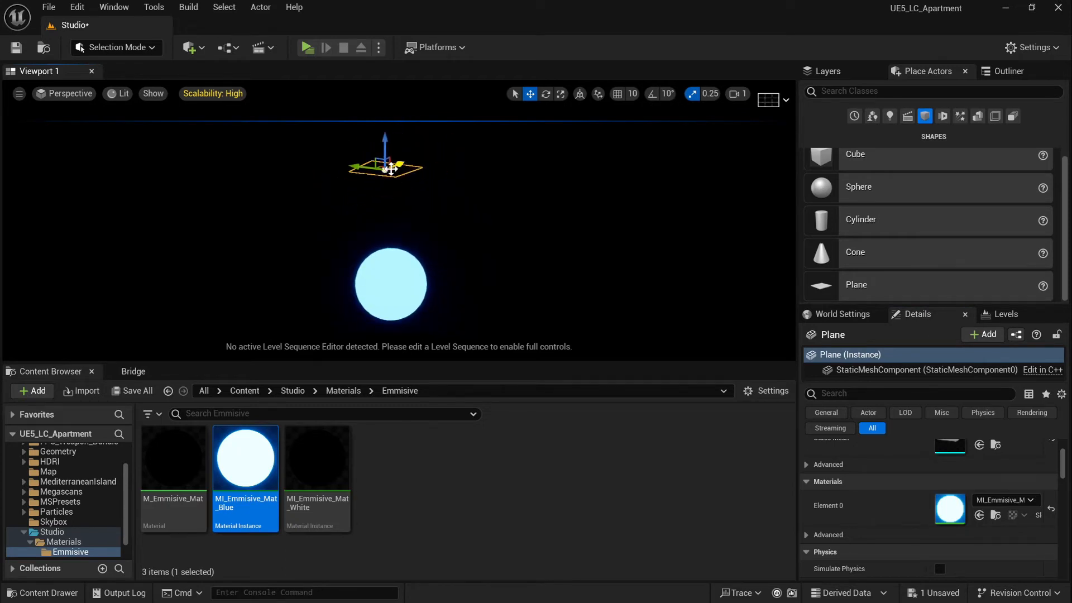
key(e)
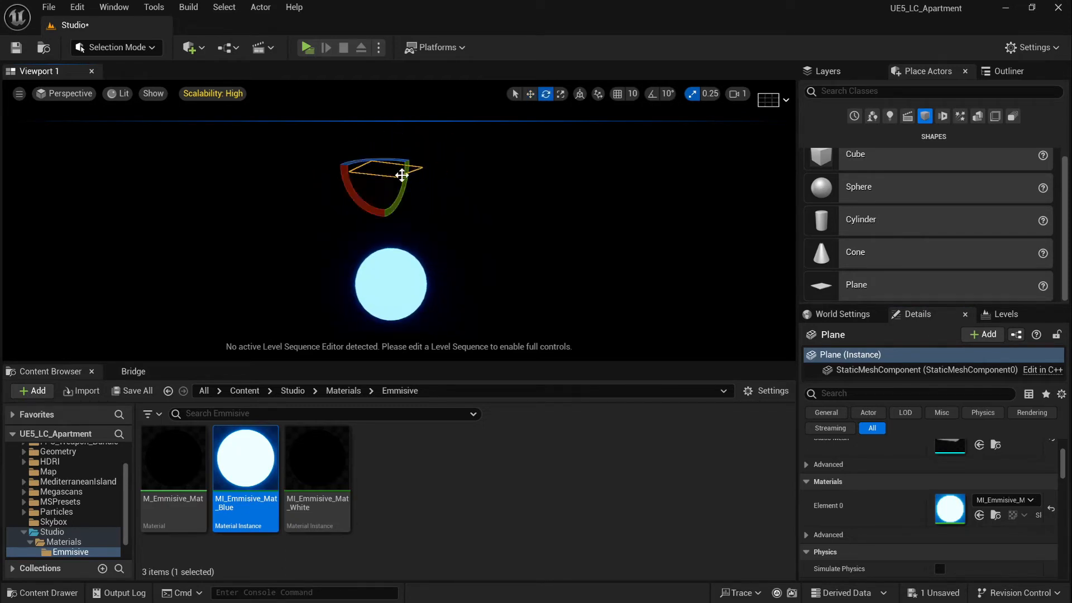
drag(348, 176, 366, 224)
scroll(952, 497, up, 5)
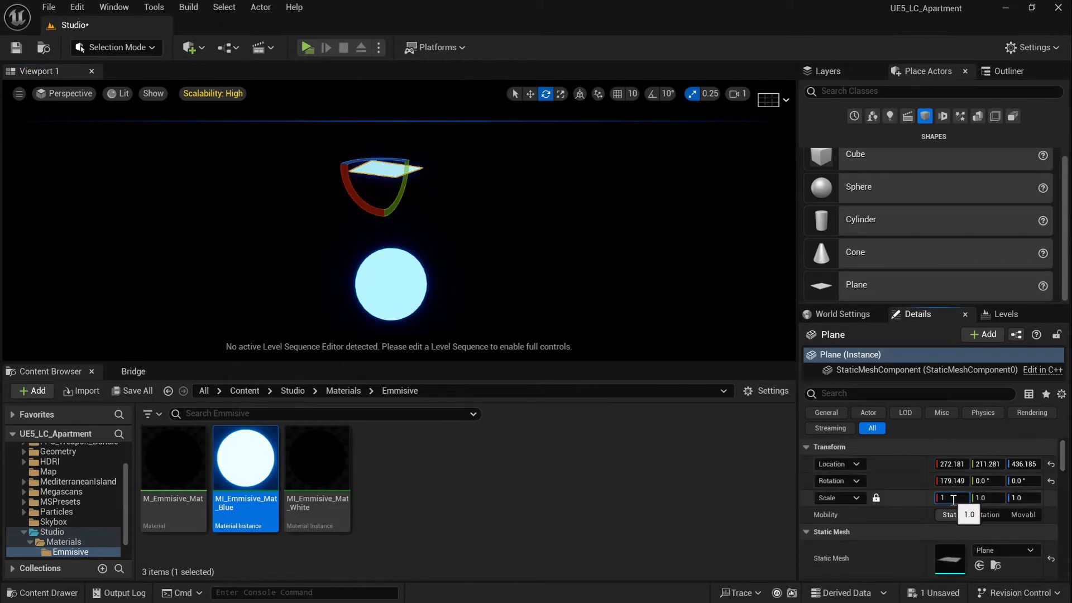
key(Return)
Lower the plane so it hangs just above the sphere
key(s)
mouse_move(479, 275)
right_down()
mouse_move(478, 335)
mouse_move(461, 330)
mouse_move(480, 332)
mouse_move(487, 240)
mouse_move(488, 266)
right_up()
key(w)
key(s)
key(w)
drag(347, 169, 377, 199)
right_drag(377, 199, 355, 204)
key(w)
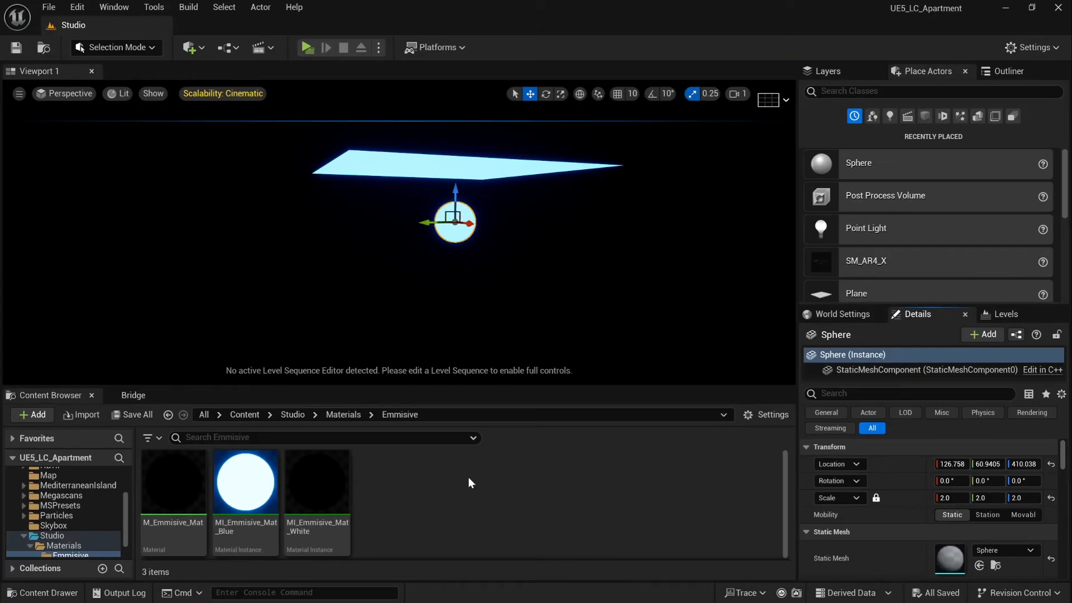
In MI_Emmisive_Mat_White, override Emmisive_Intensity to 12 and Color to orange
double_click(319, 485)
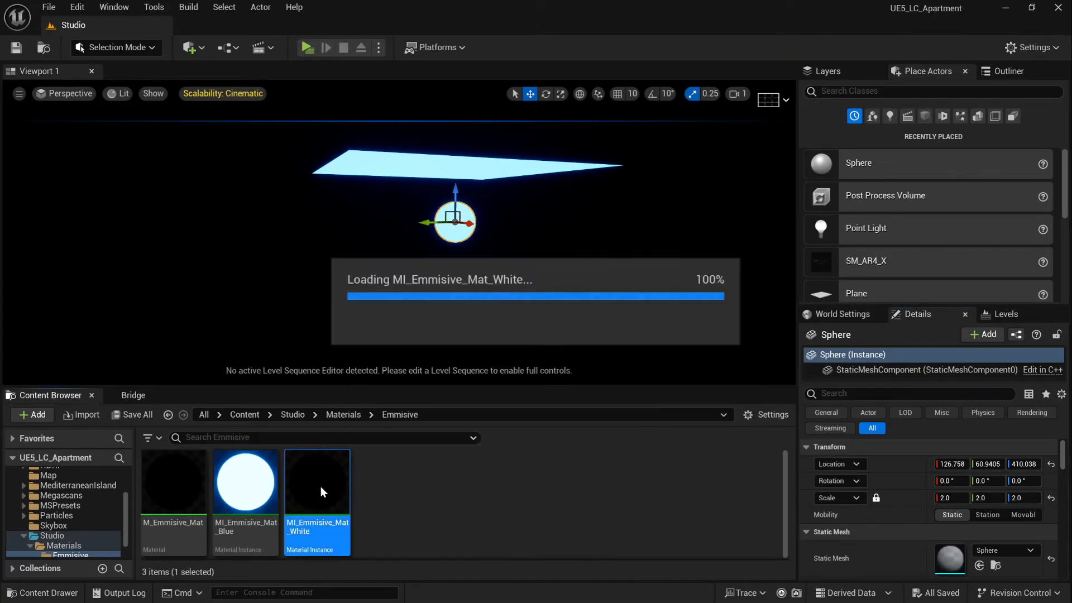
click(601, 253)
click(601, 288)
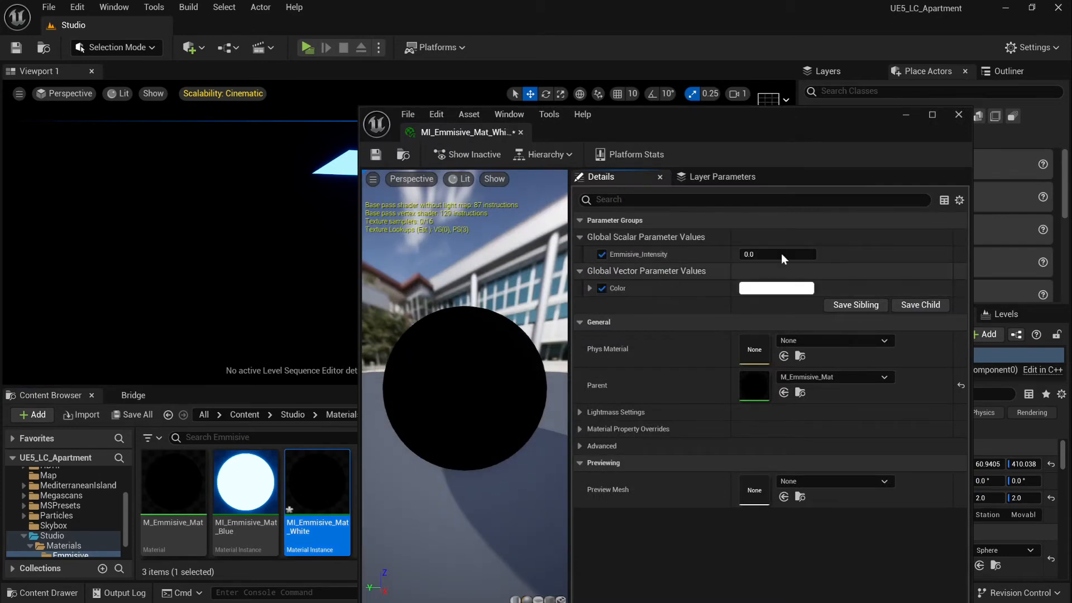
click(797, 254)
text(12)
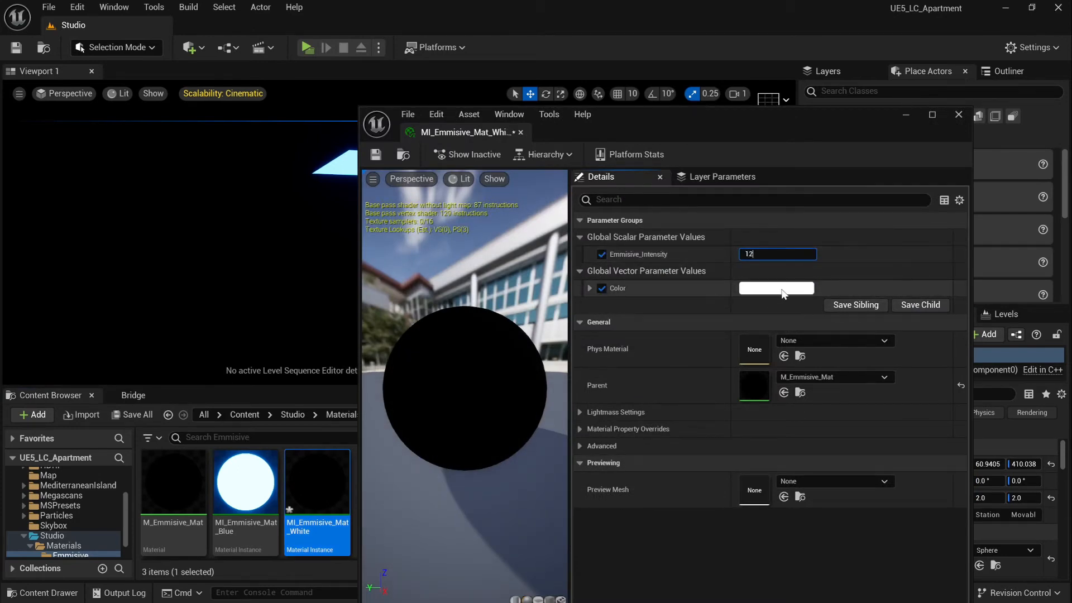
click(783, 289)
drag(889, 393, 914, 383)
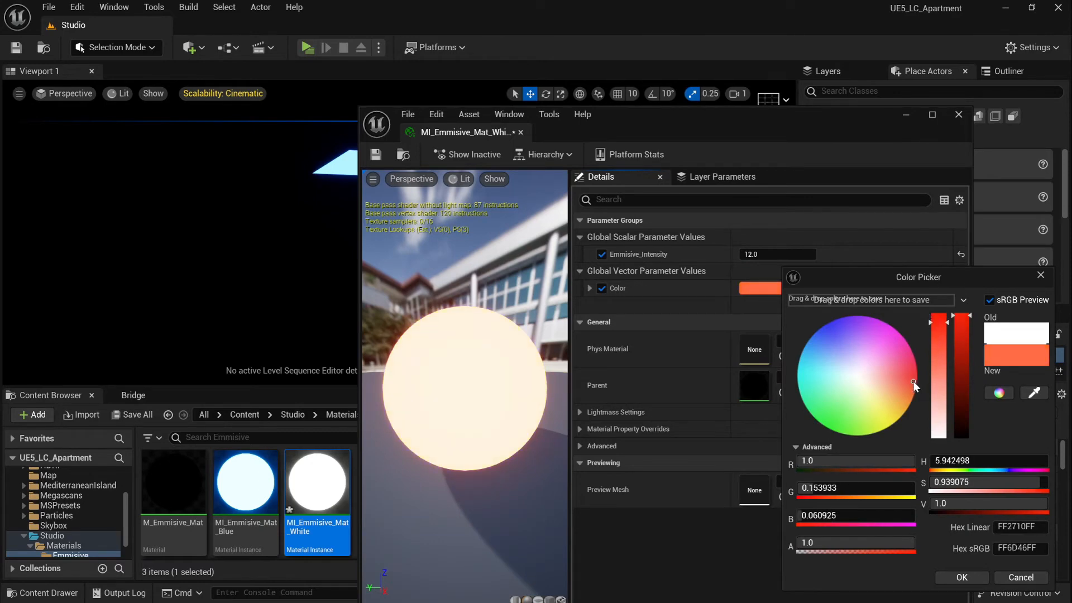
click(946, 578)
Save MI_Emmisive_Mat_White and assign it to the sphere
click(375, 156)
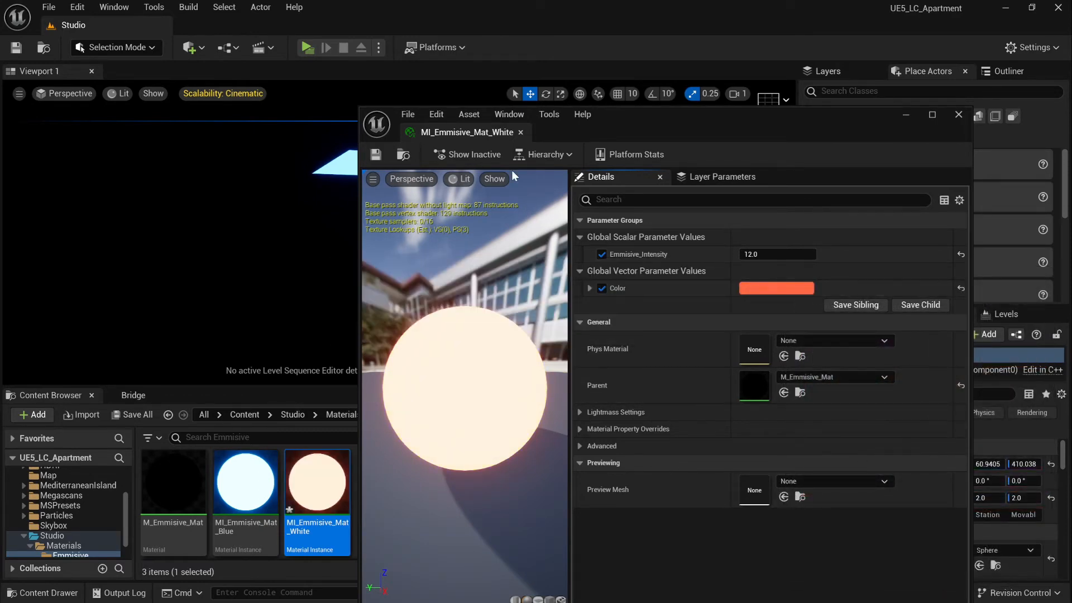
click(520, 132)
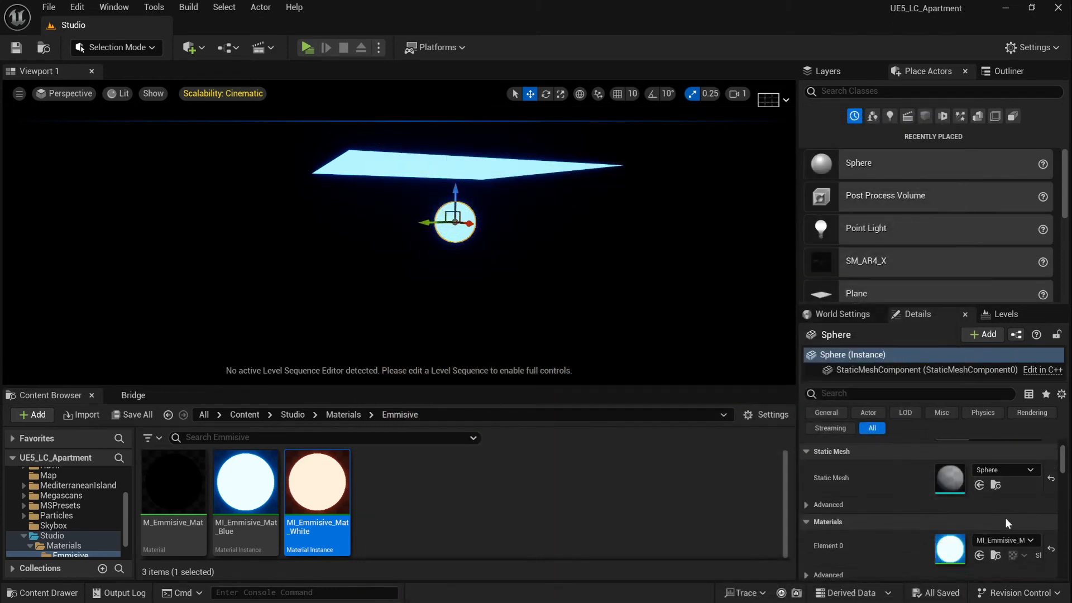
click(980, 554)
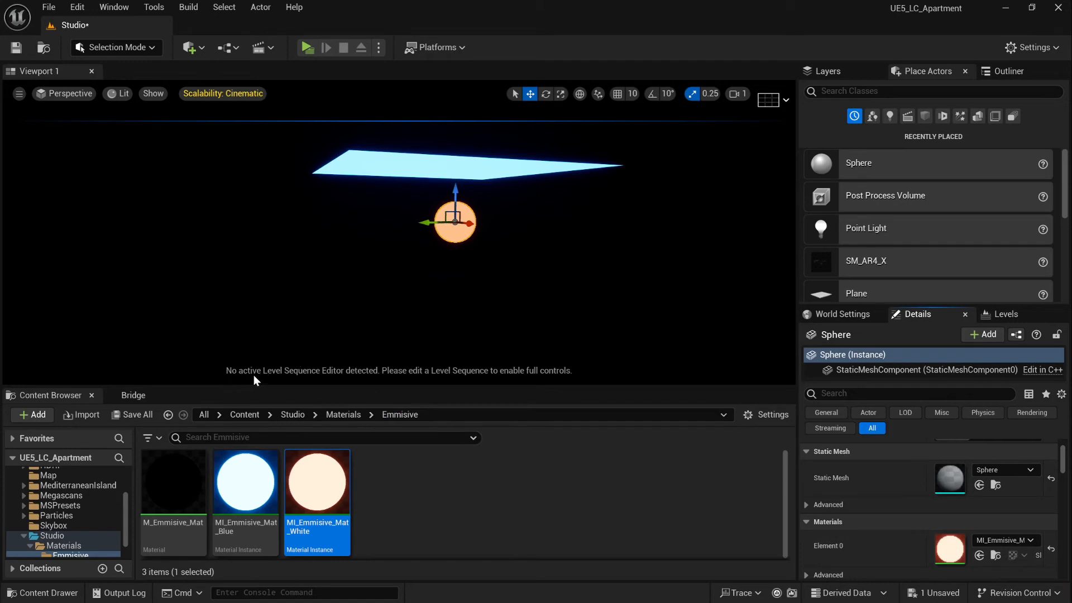
click(423, 269)
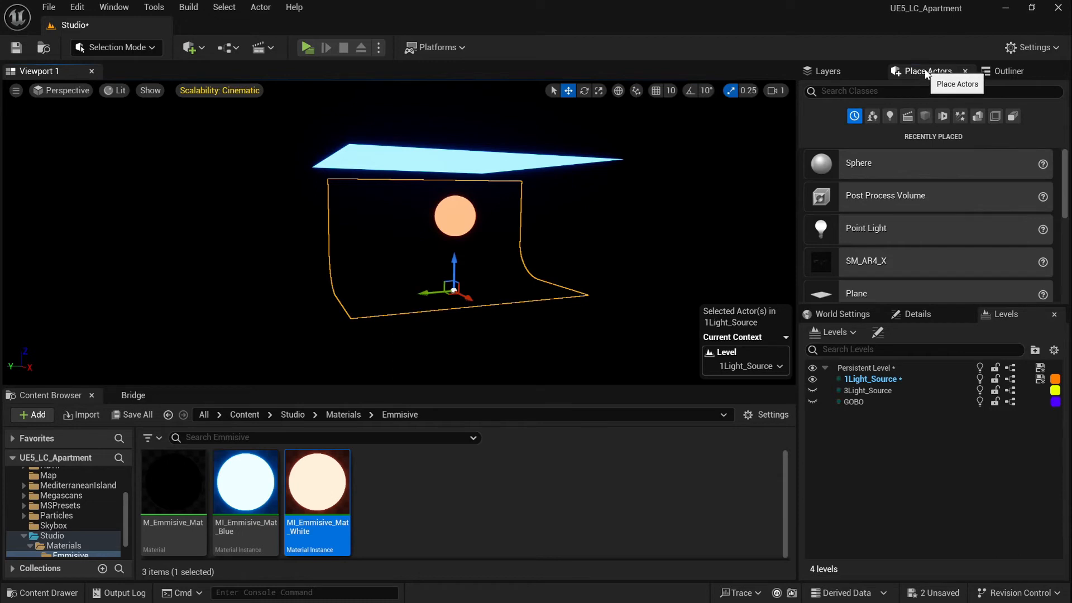
Search Place Actors for 'post', add a Post Process Volume, and move it left of the sphere
click(889, 95)
text(po)
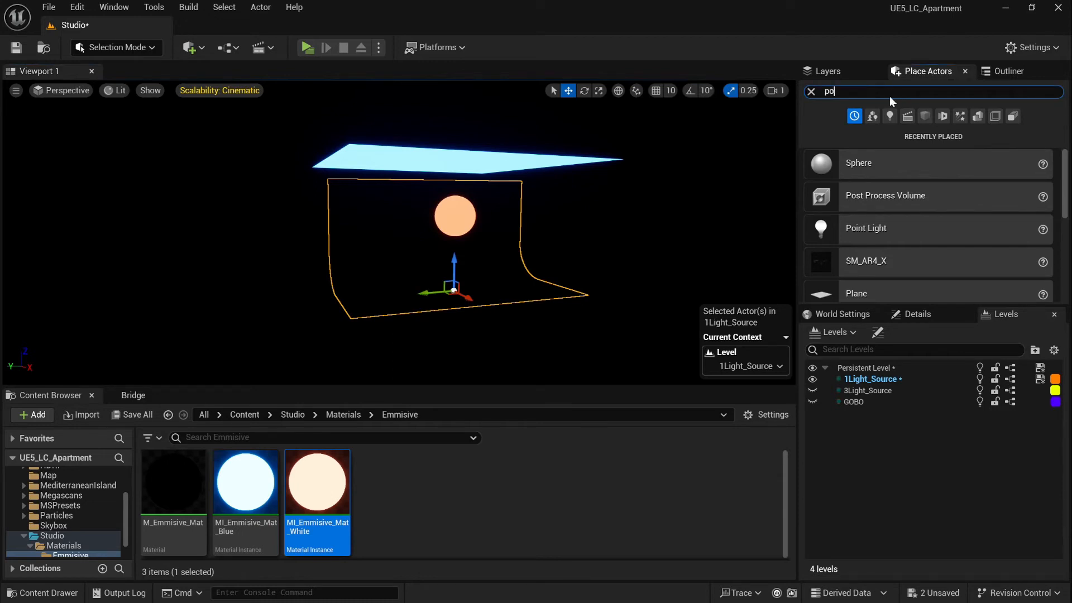
text(st)
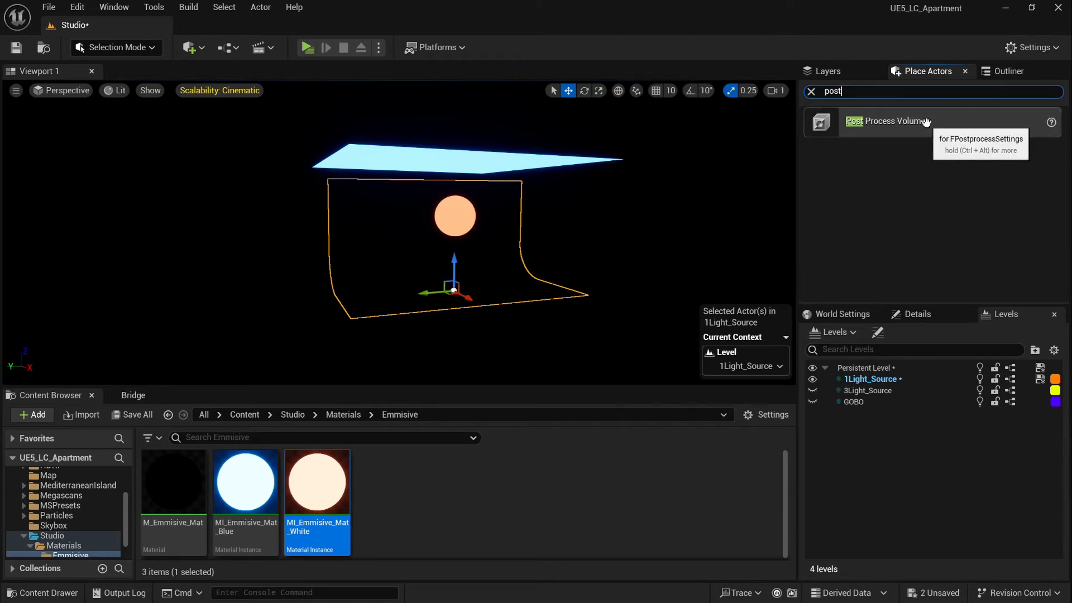
drag(879, 133, 394, 292)
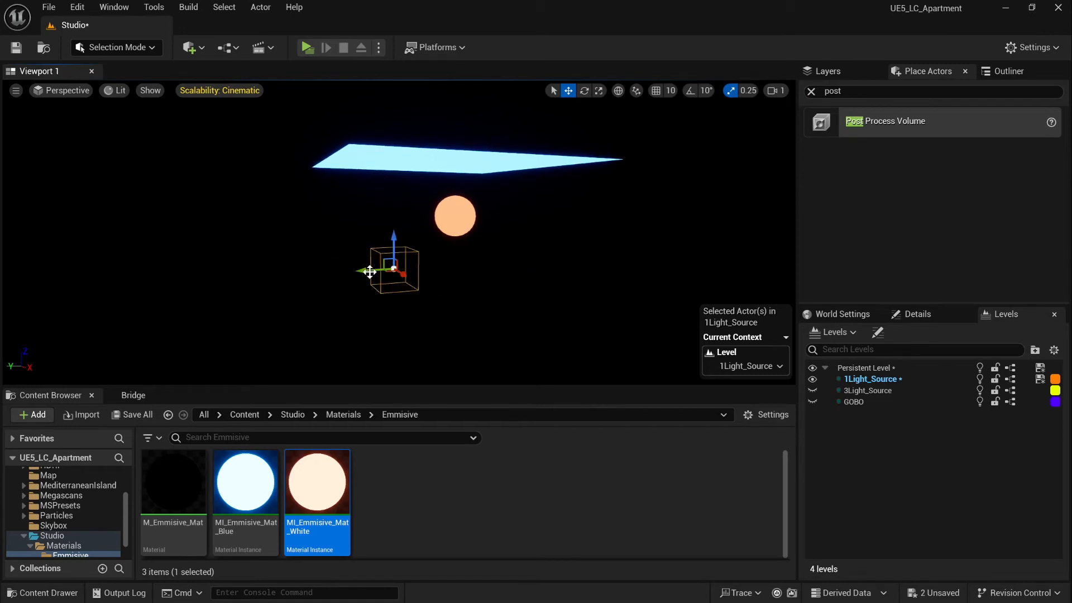
click(1003, 71)
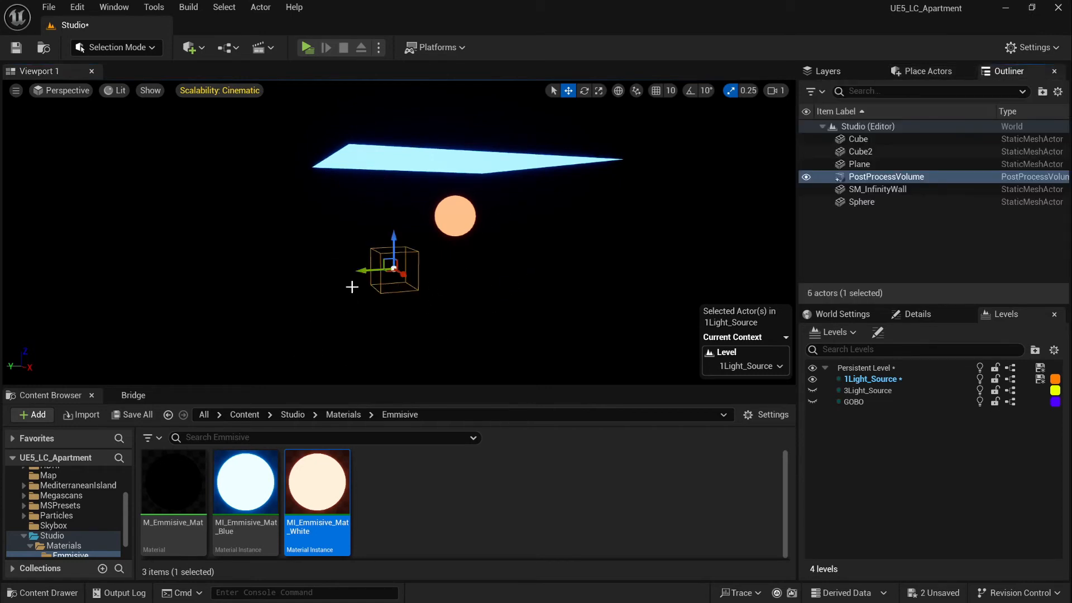
drag(365, 271, 46, 289)
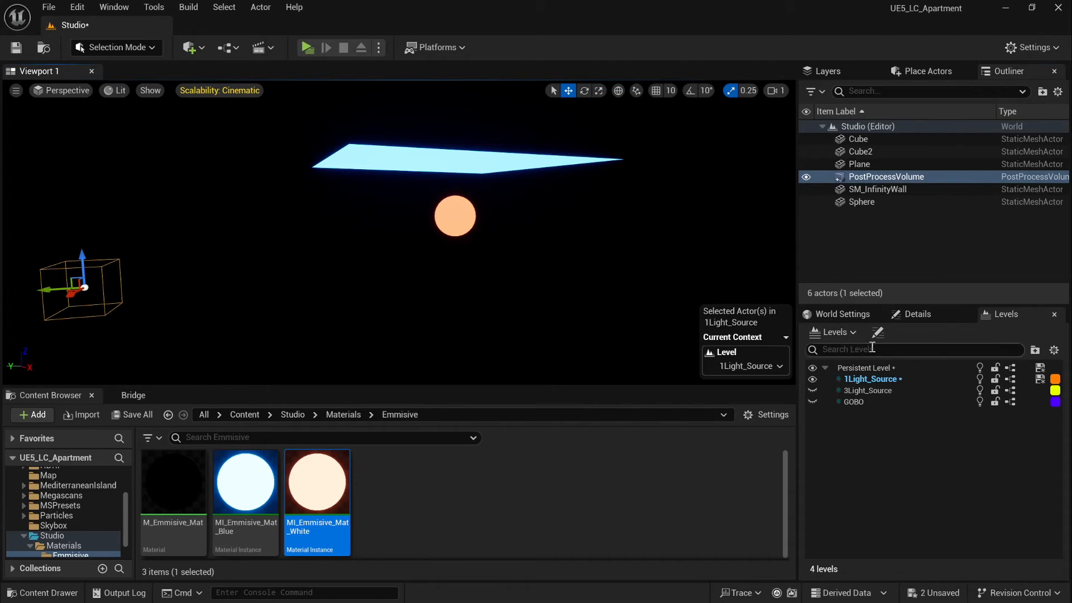
Make the PostProcessVolume unbound by checking Infinite Extent, found via the 'inf' filter
click(917, 314)
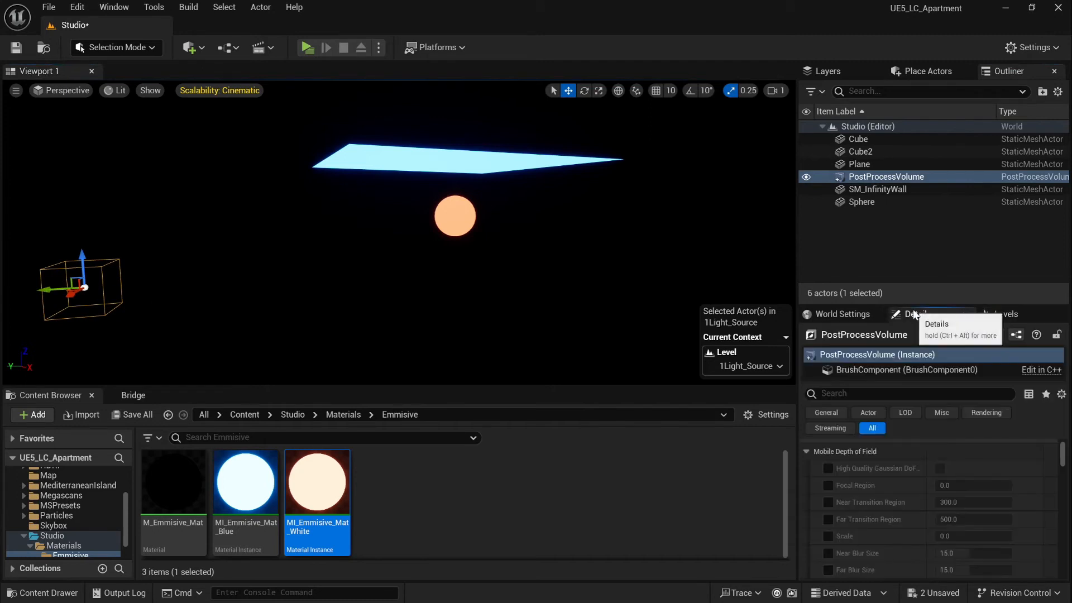
click(874, 394)
text(inf)
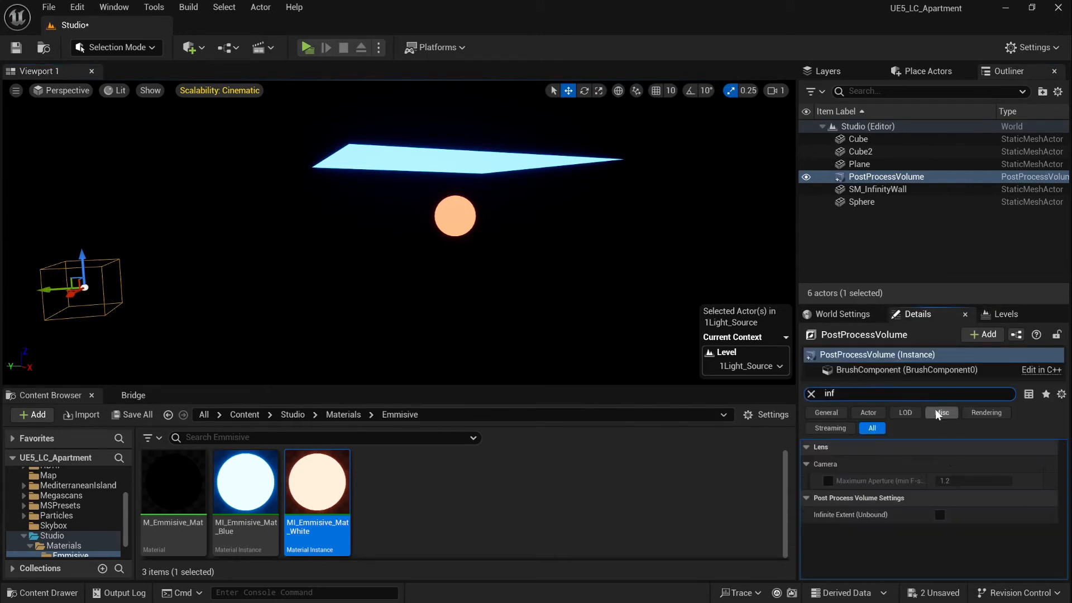
click(945, 514)
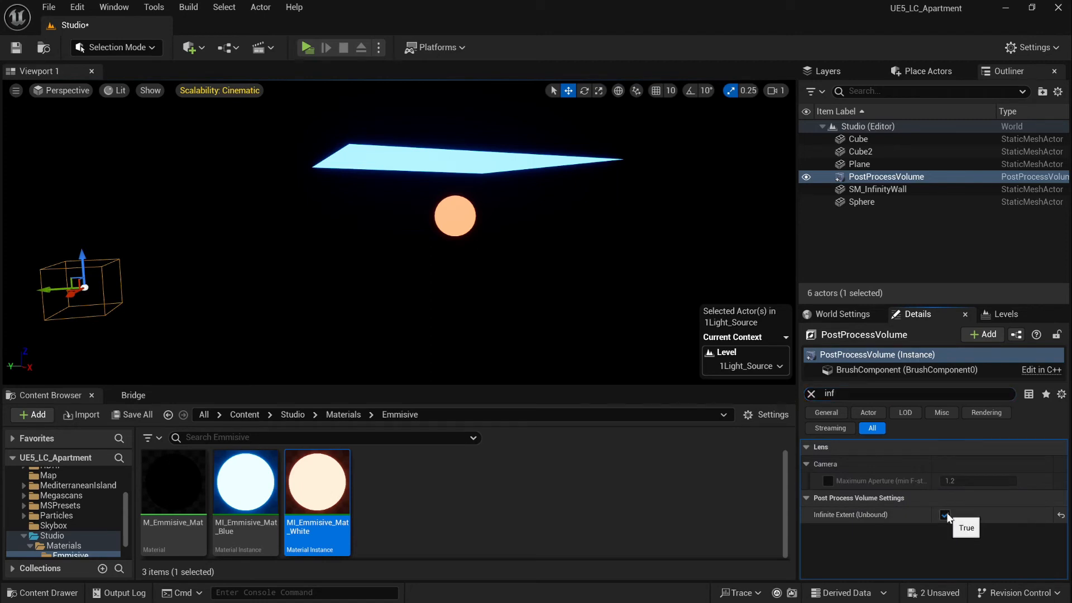
click(810, 394)
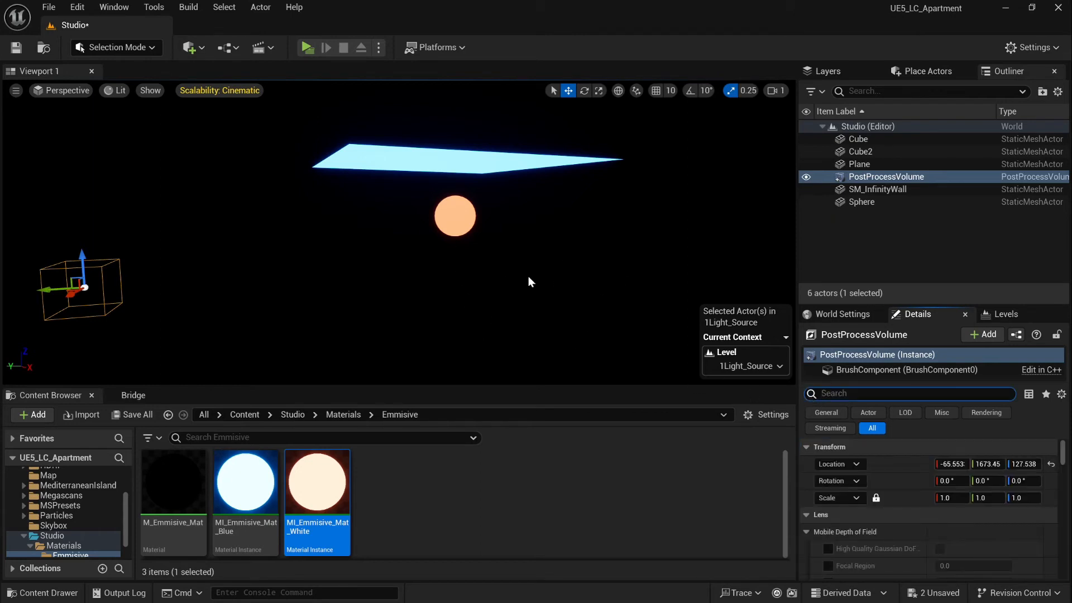
Override exposure with Manual metering and compensation 1.0, without physical camera exposure
scroll(900, 501, down, 3)
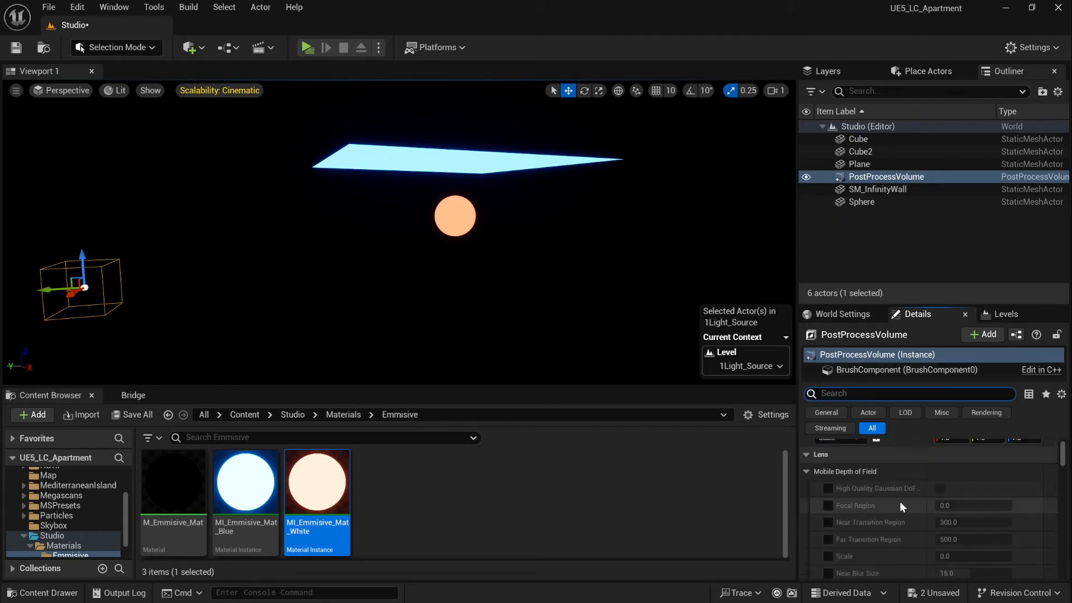
click(806, 471)
scroll(844, 472, down, 2)
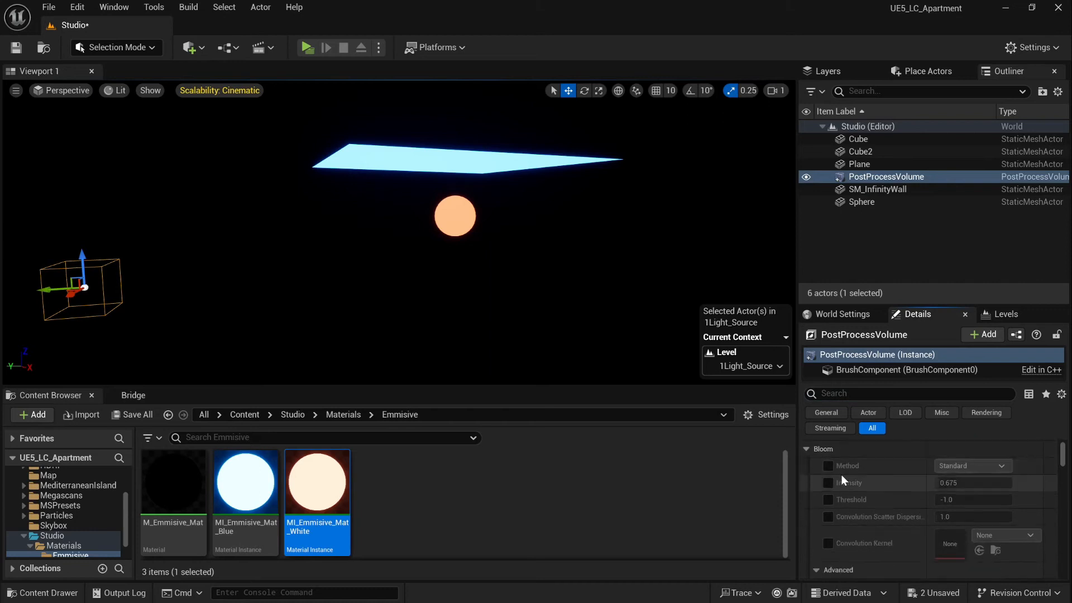
click(806, 449)
click(829, 482)
click(828, 500)
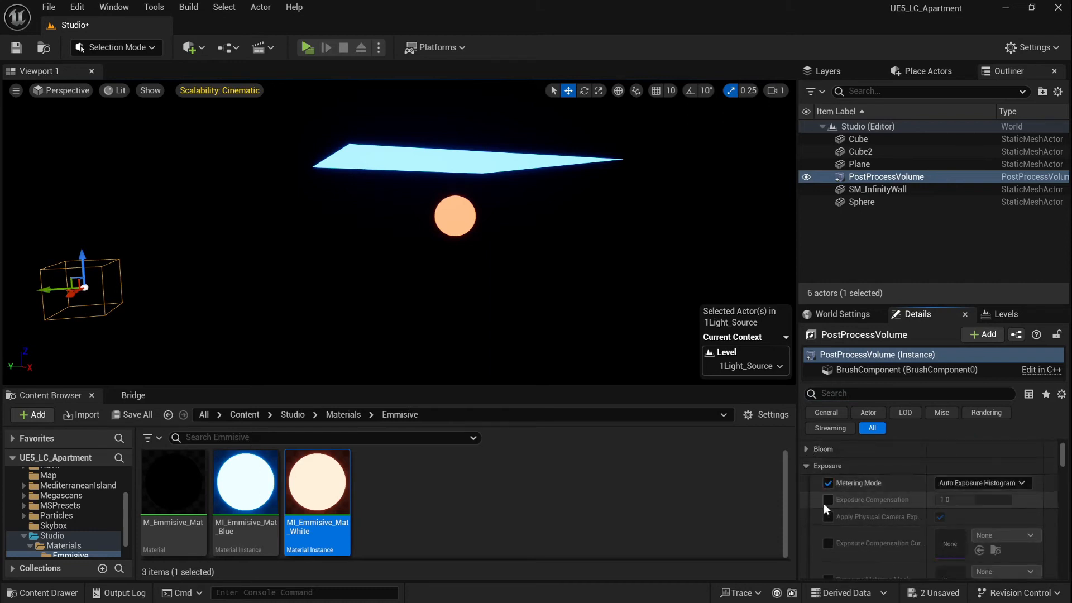
click(827, 516)
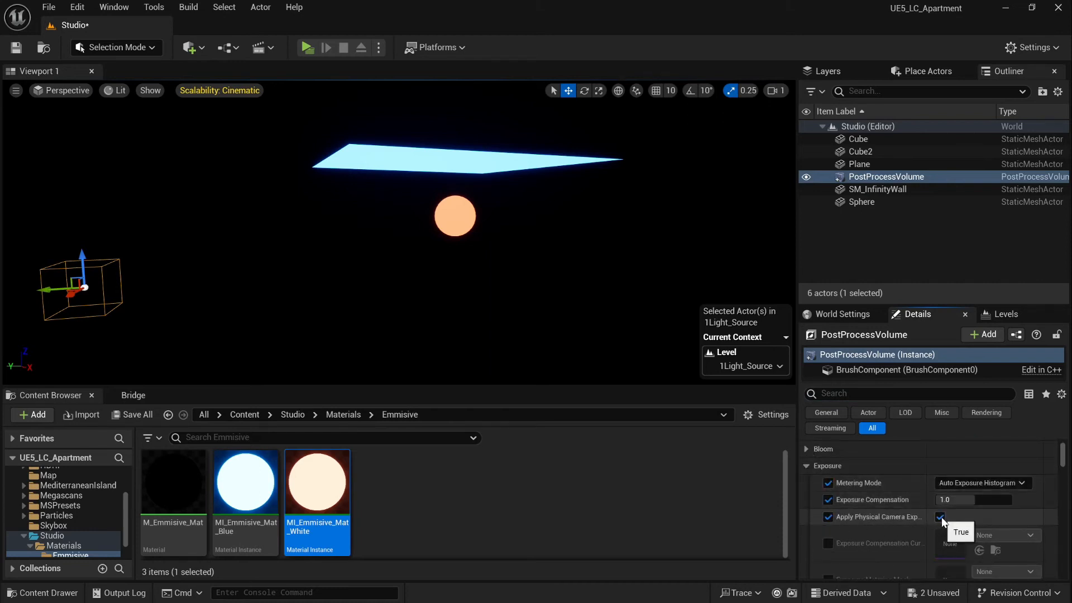
click(1022, 483)
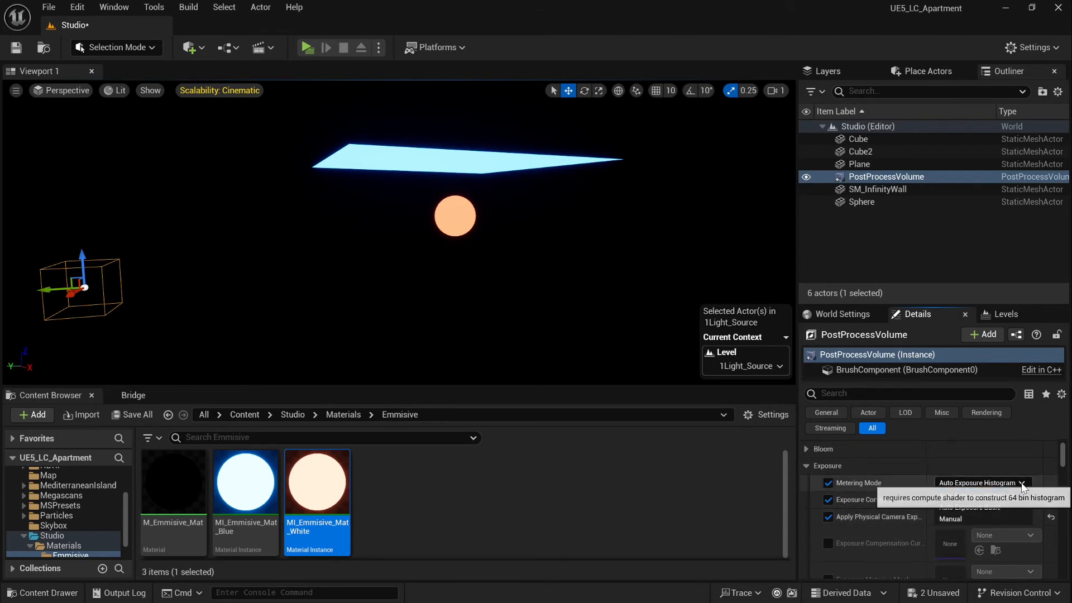
click(971, 518)
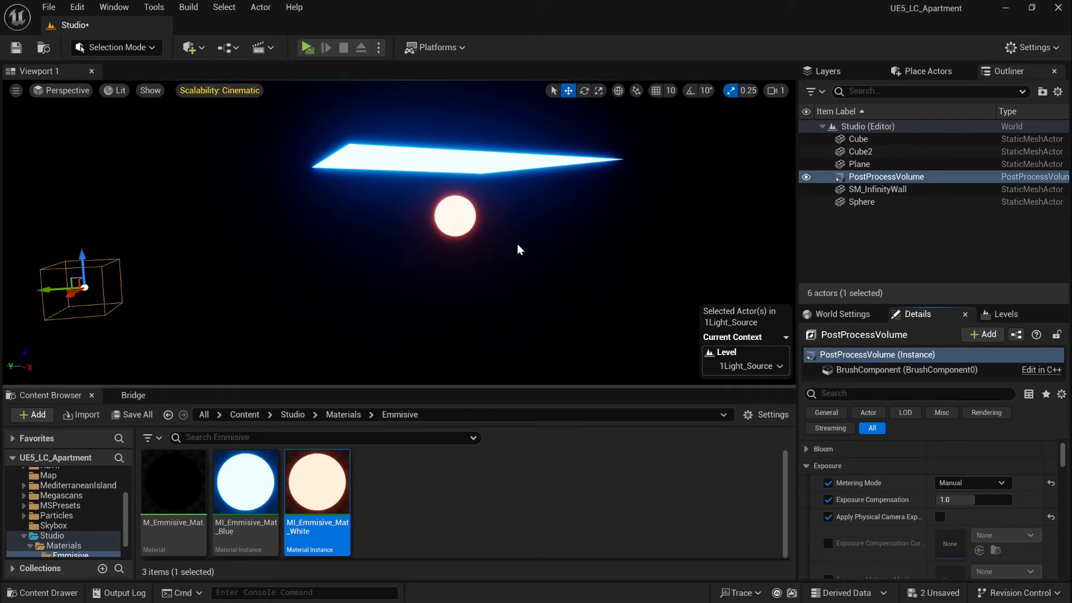
key(w)
right_drag(520, 241, 535, 241)
key(s)
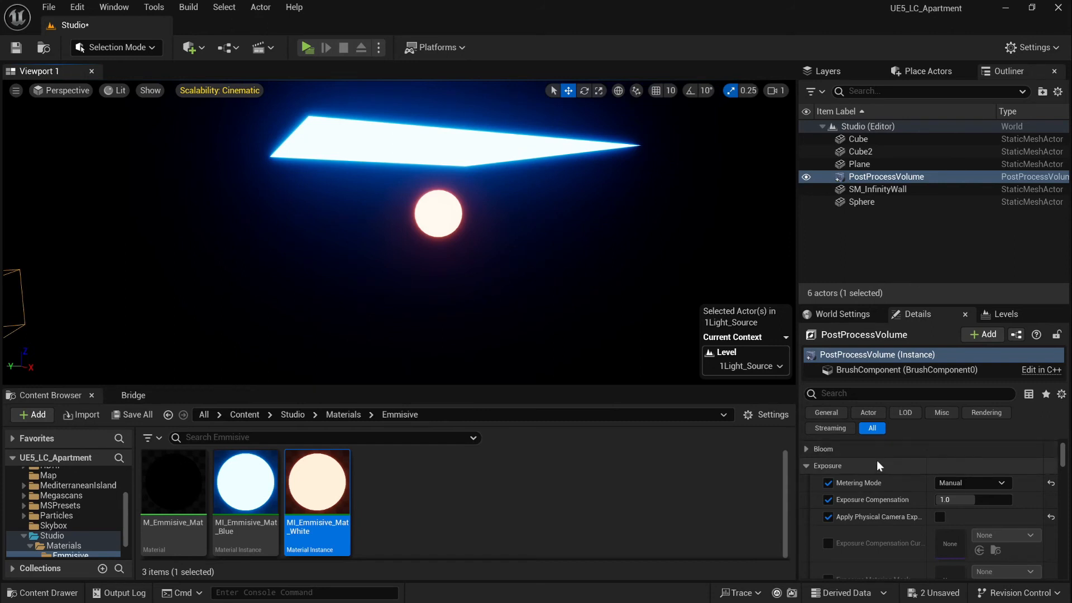
Set the Global Illumination Method to Lumen on the post-process volume
click(809, 465)
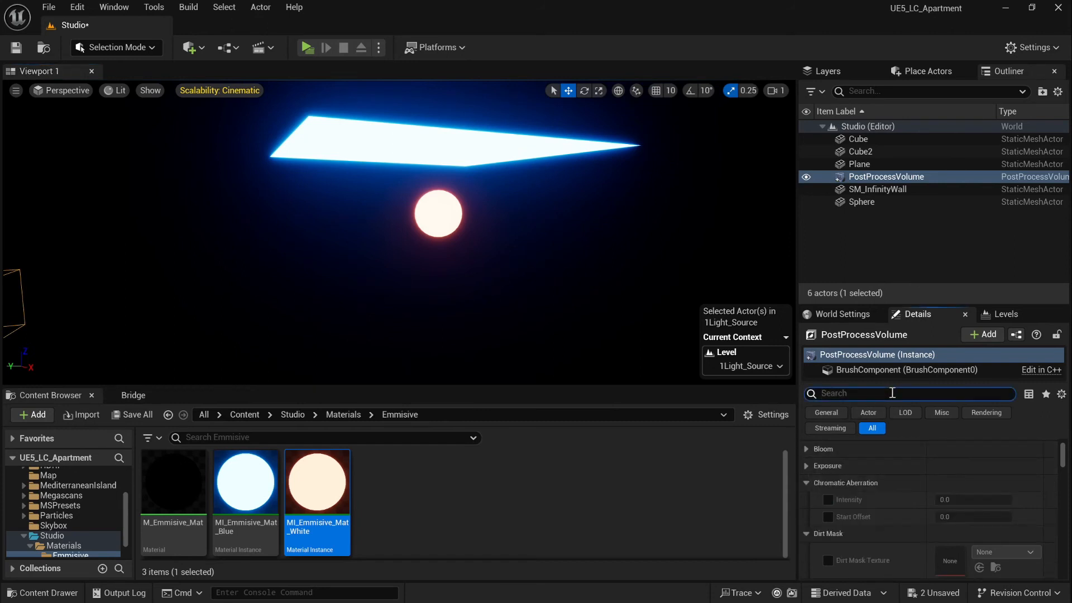
text(lumen)
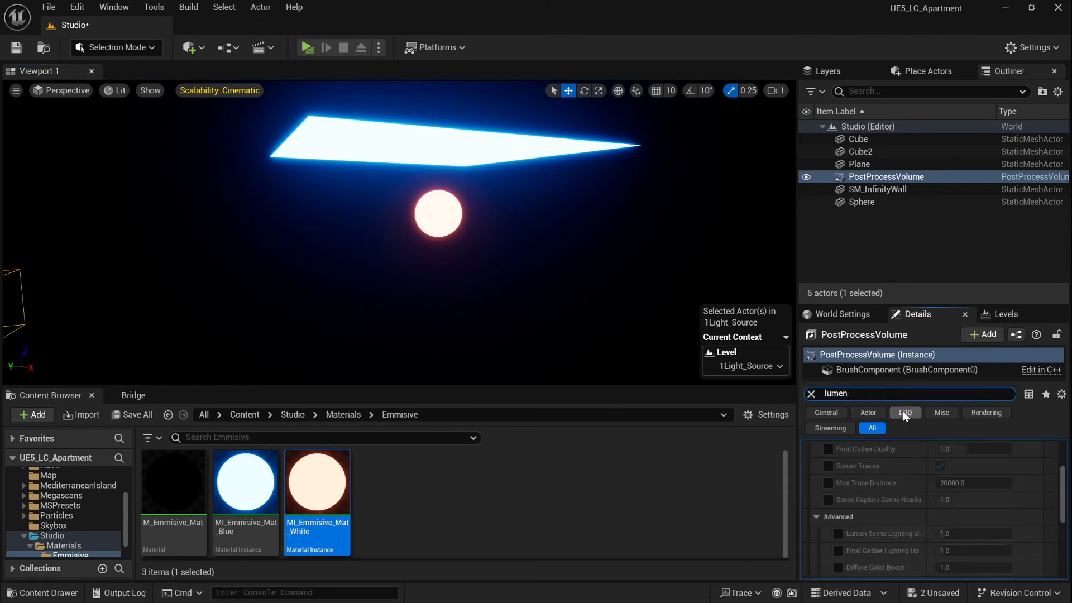
scroll(952, 511, up, 5)
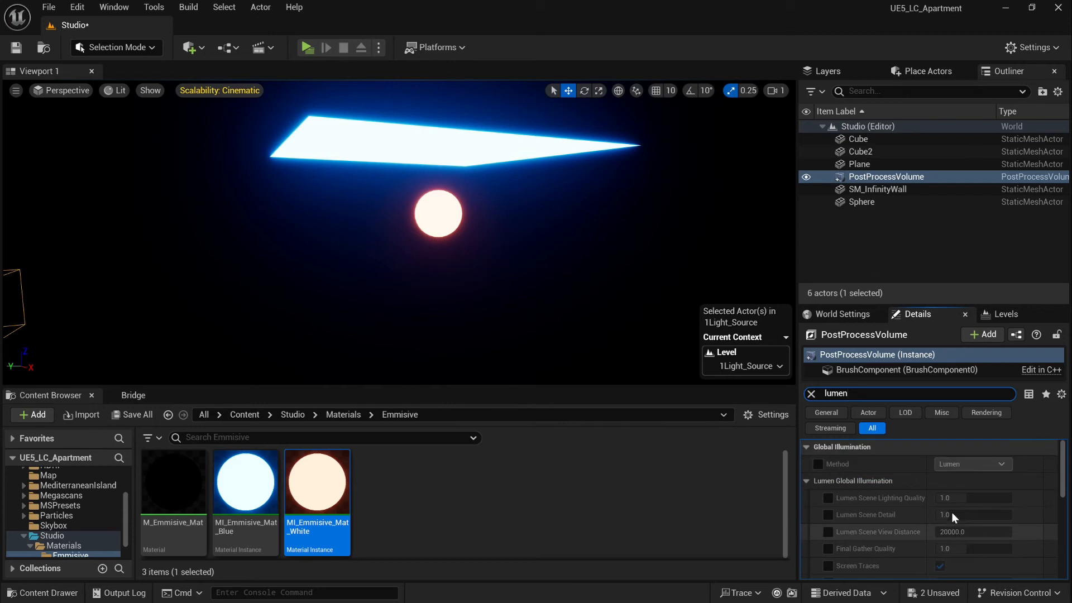
click(817, 464)
right_drag(496, 269, 449, 263)
key(w)
key(s)
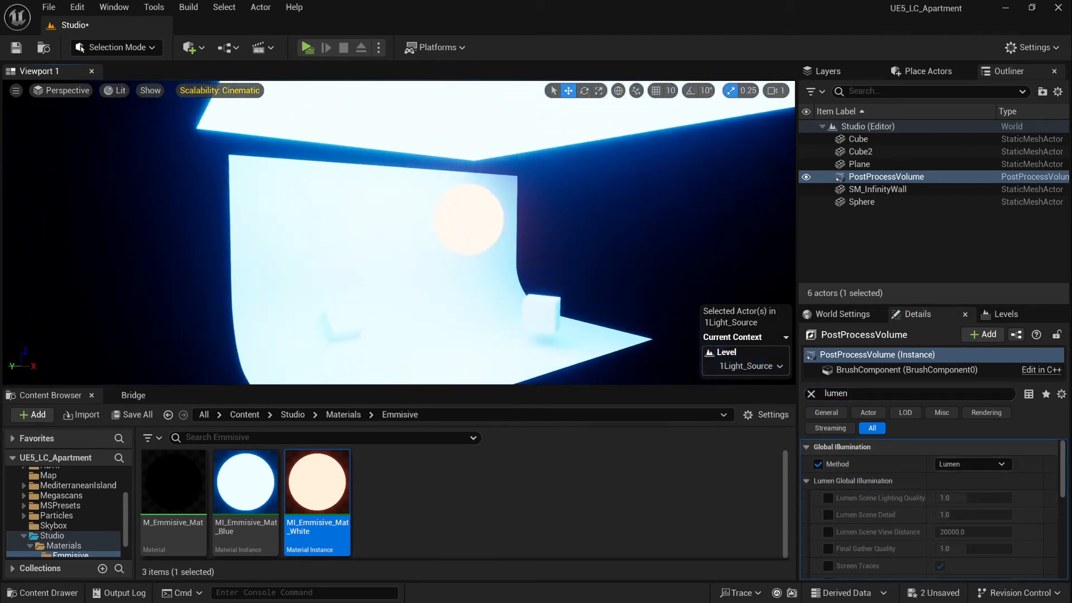
mouse_move(491, 133)
right_down()
mouse_move(480, 134)
mouse_move(491, 133)
right_up()
Hide the glowing ceiling plane so only the sphere lights the set, then select the sphere
click(491, 134)
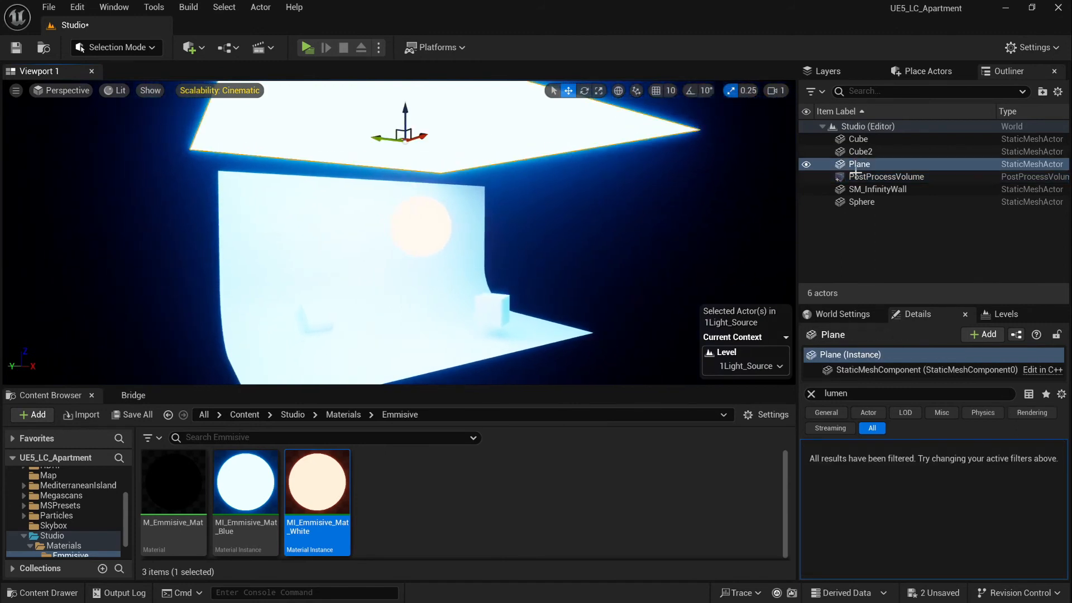
click(807, 164)
right_drag(558, 243, 613, 259)
key(w)
key(s)
key(a)
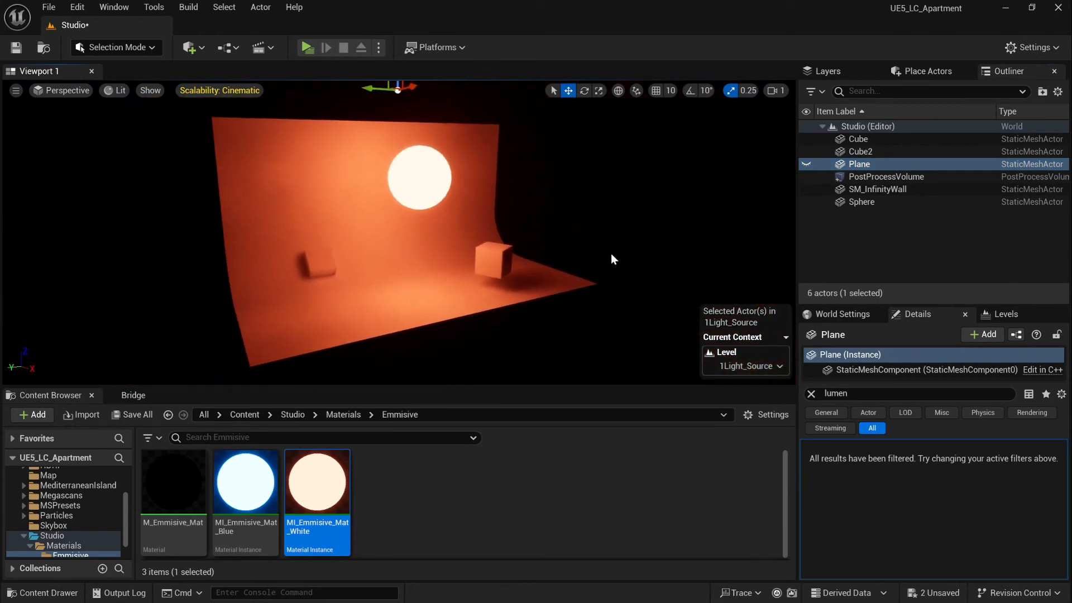
click(812, 393)
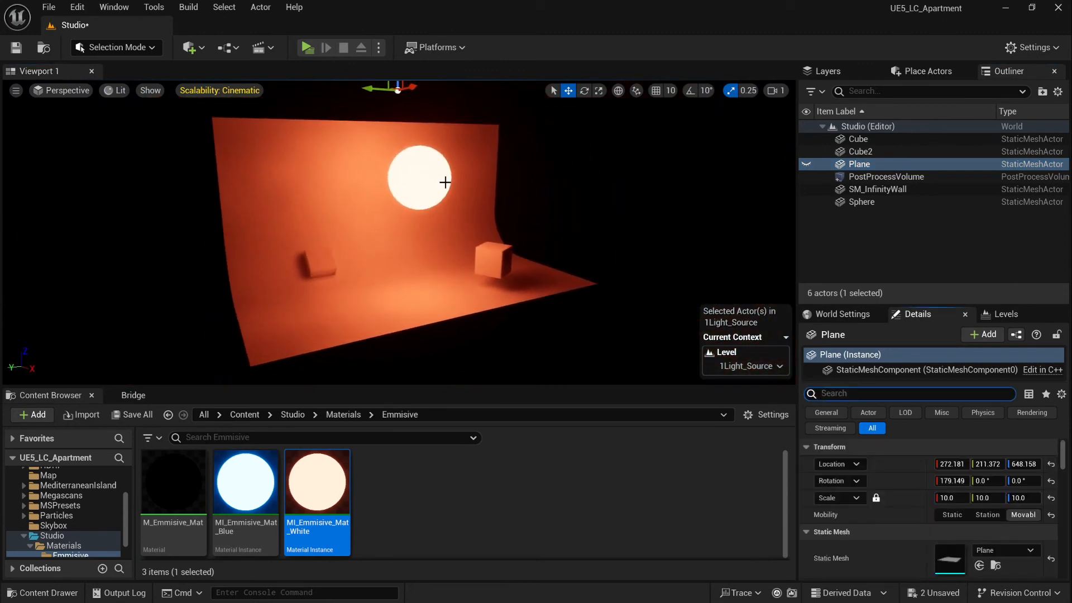
click(428, 169)
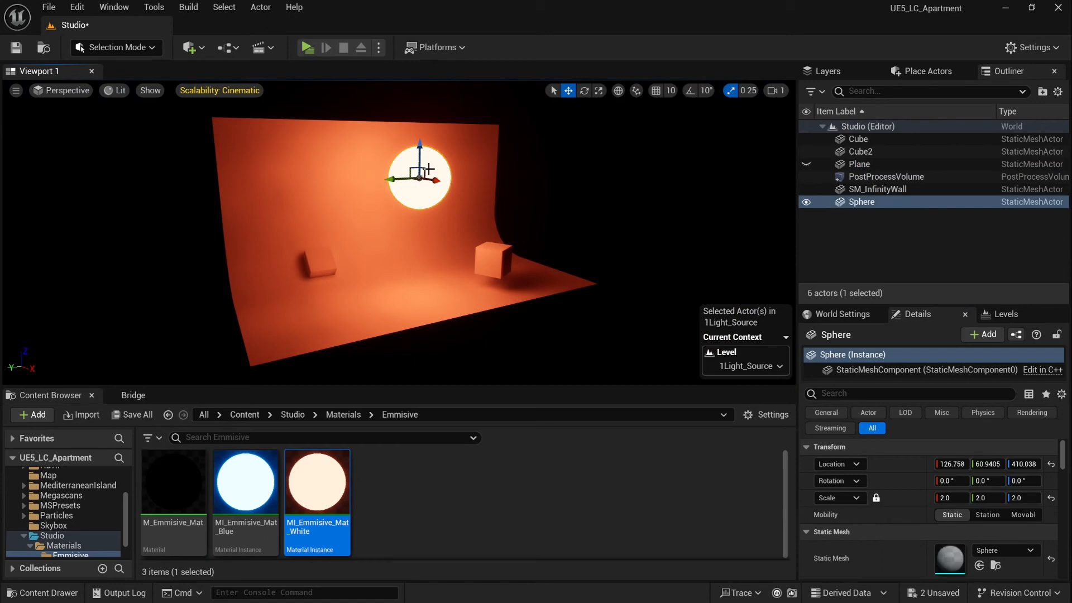
Lower MI_Emmisive_Mat_White's Emmisive_Intensity to about 1.34 and save the material instance
double_click(325, 483)
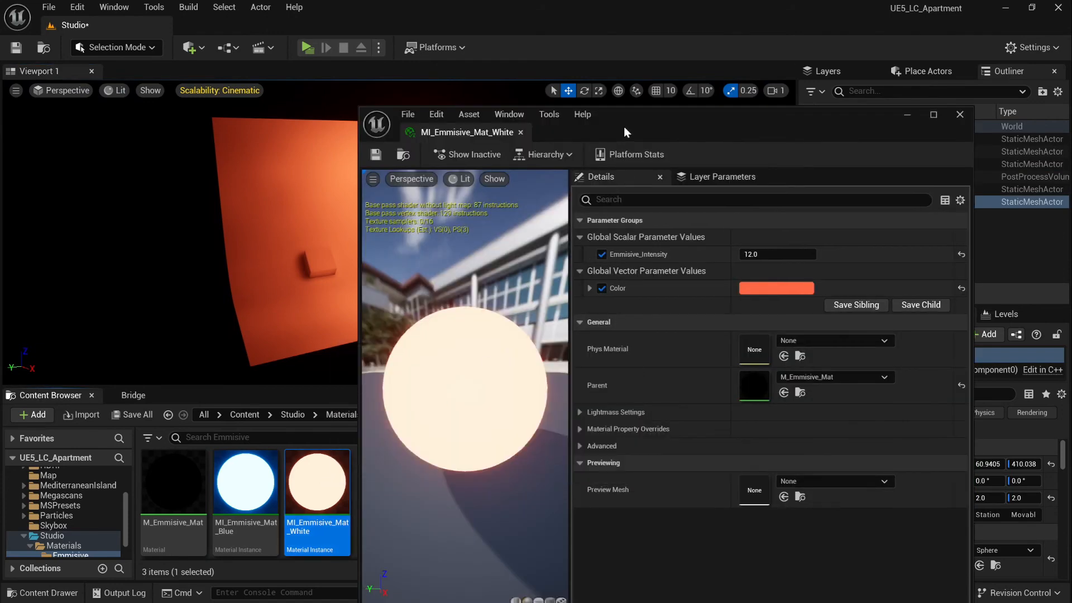
drag(624, 126, 788, 86)
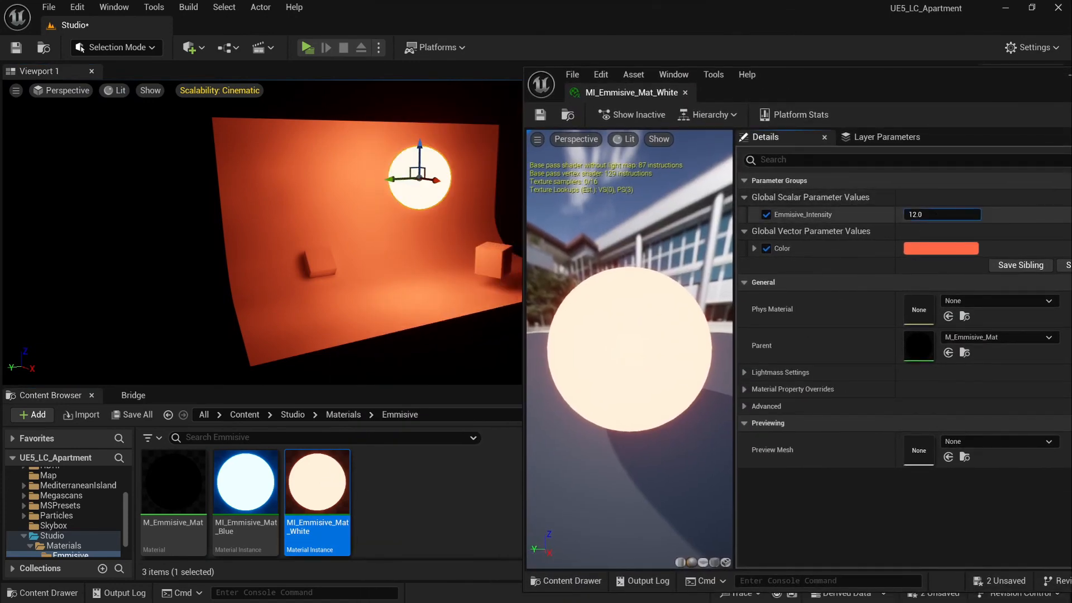
drag(941, 214, 918, 214)
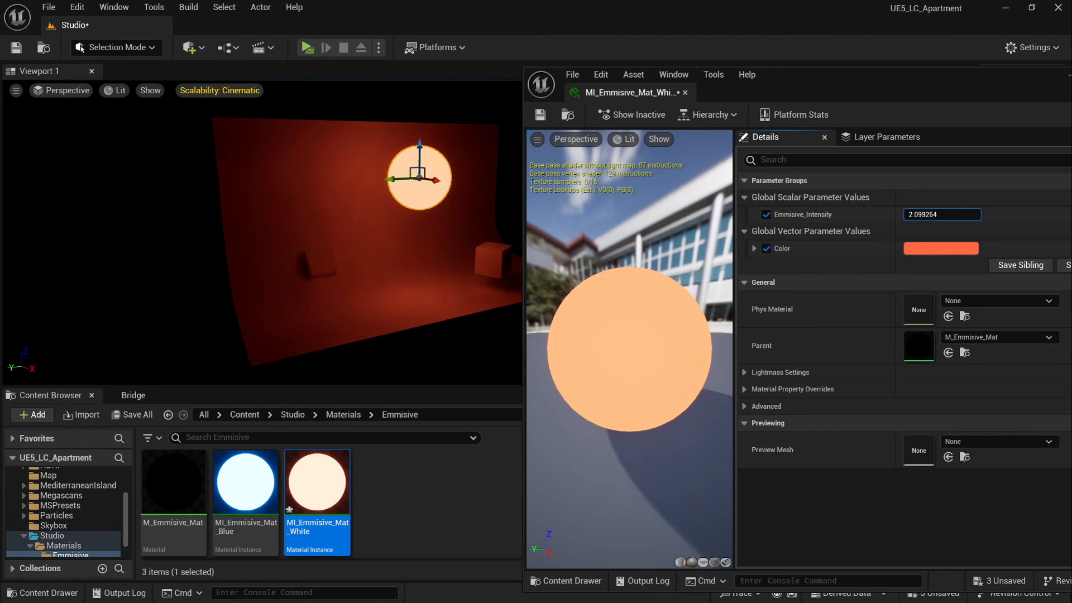
drag(917, 215, 907, 214)
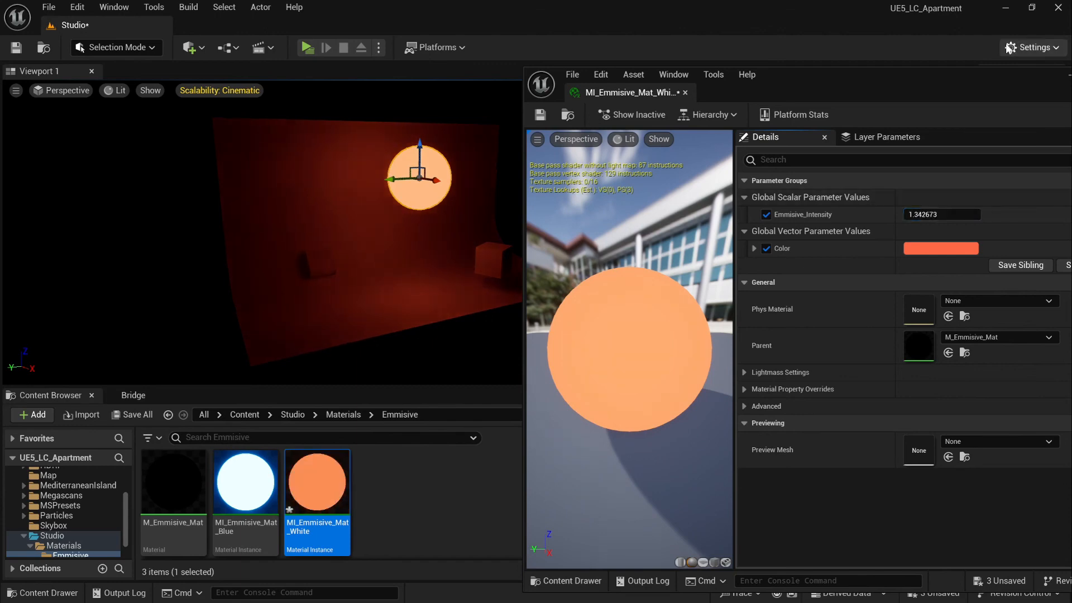
click(540, 116)
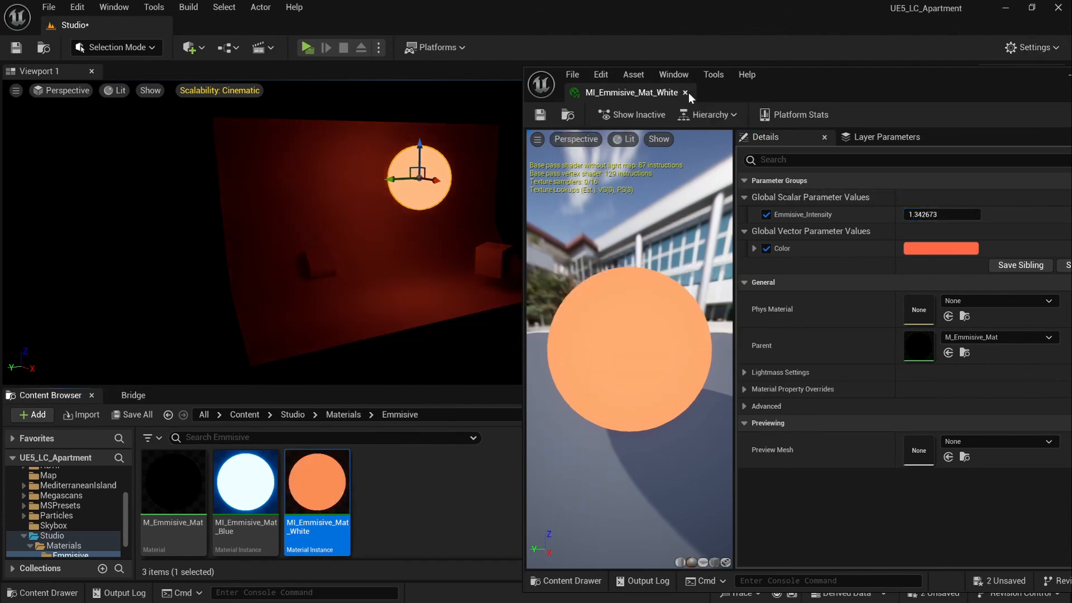
click(685, 93)
Fly around the dim red-lit set to inspect the cubes and sphere
key(w)
right_drag(399, 232, 455, 238)
key(w)
key(a)
key(d)
key(s)
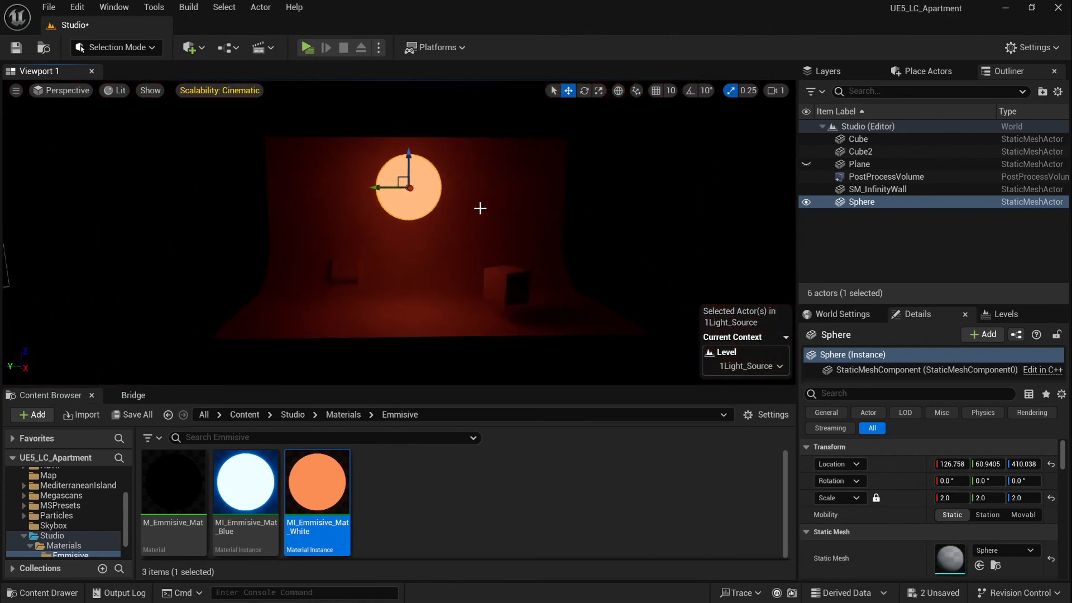